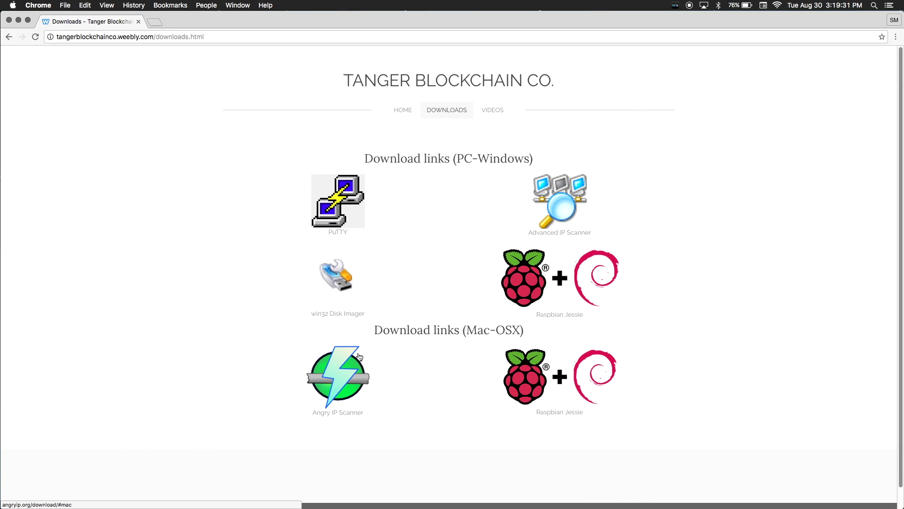
Step: Download the Angry IP Scanner Zipped Application Bundle for Mac
left_click(341, 361, "super")
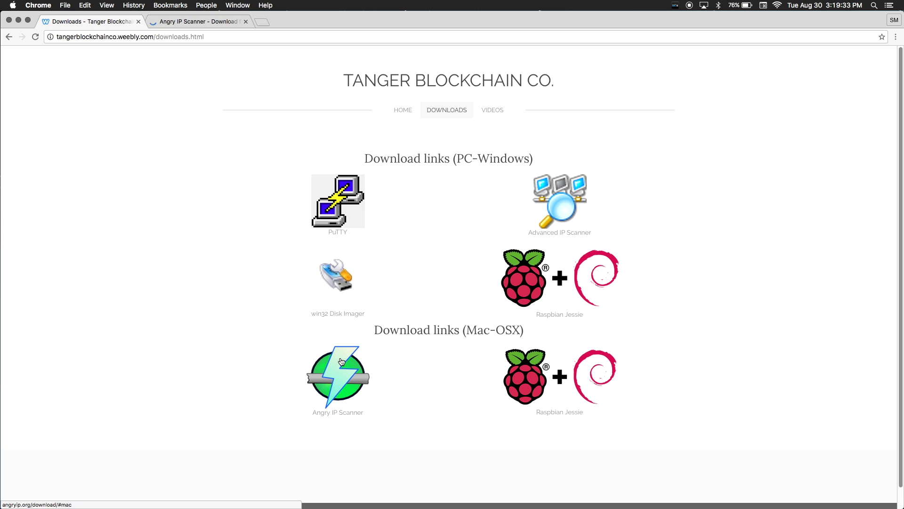
left_click(200, 22)
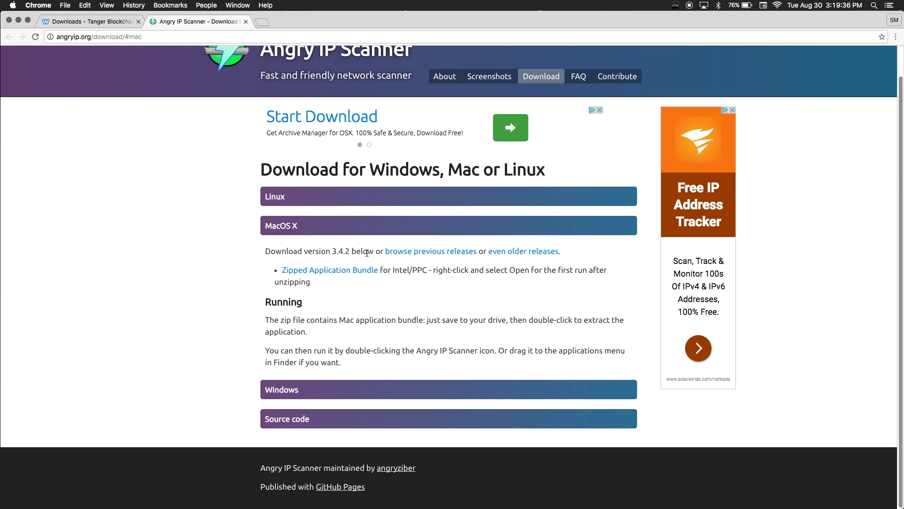
left_click(363, 270)
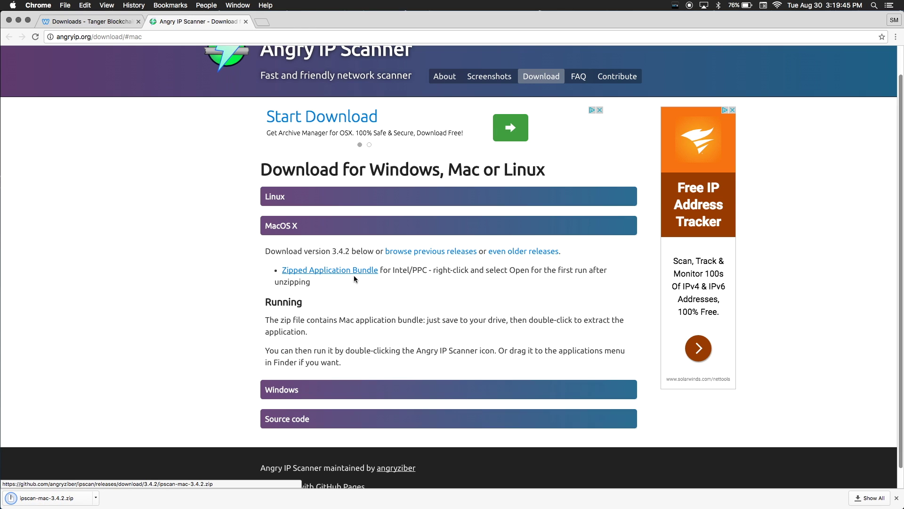
Step: Start downloading the full Raspbian Jessie image as a ZIP
left_click(96, 22)
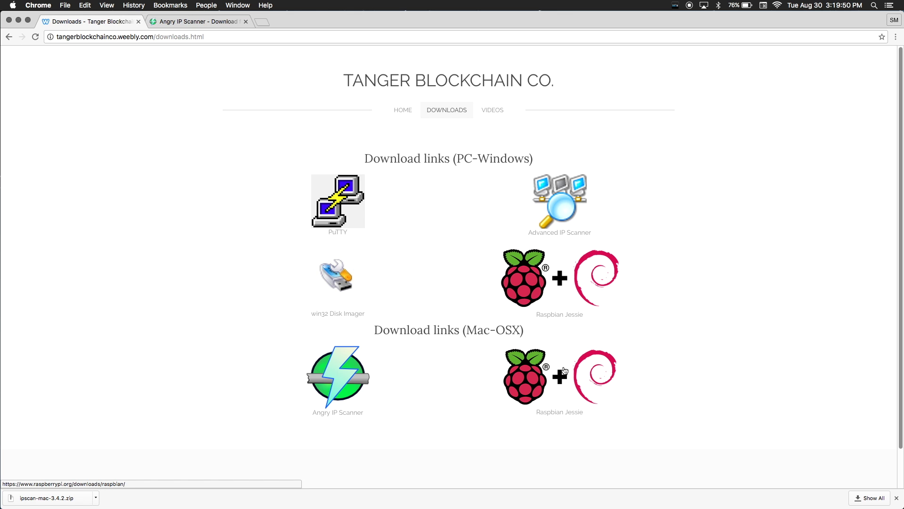
left_click(565, 371)
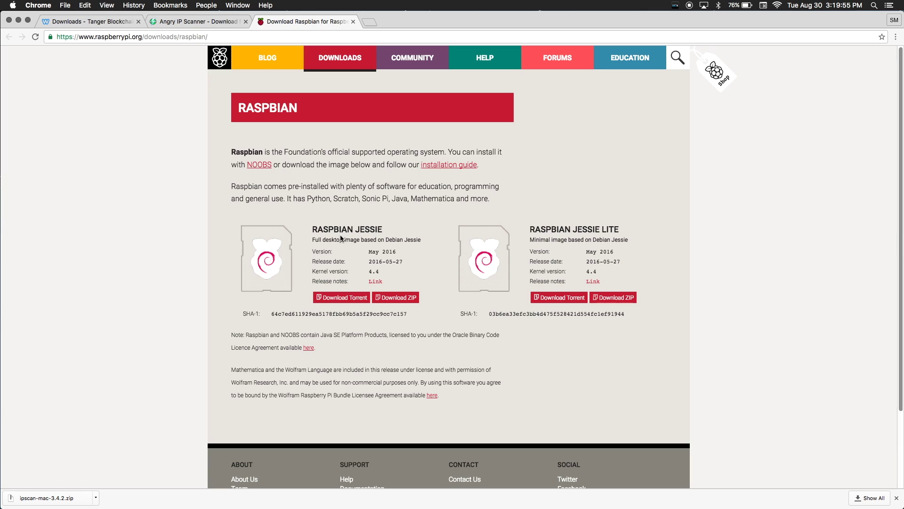
left_click(396, 299)
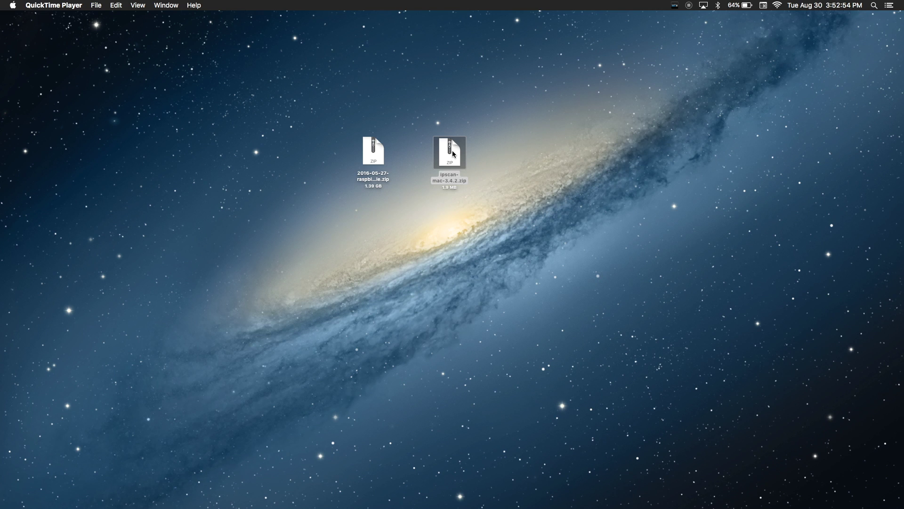
Step: Unzip ipscan-mac-3.4.2.zip and the Raspbian zip, placing the 4.02 GB .img beside the app
double_click(452, 150)
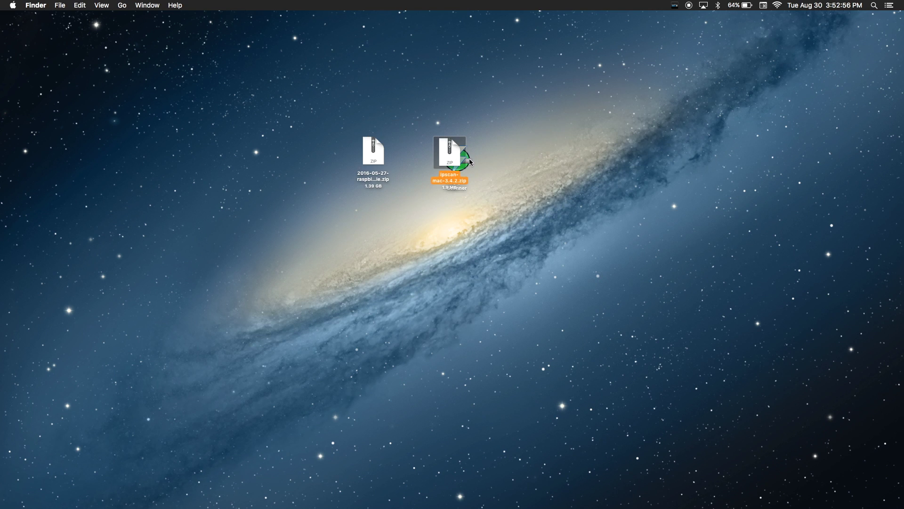
left_click(369, 154)
double_click(369, 153)
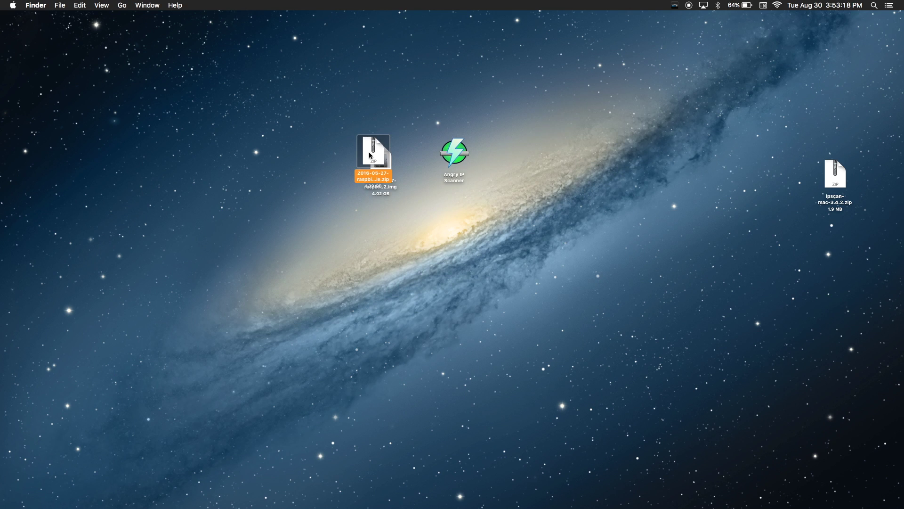
left_click_drag(381, 154, 405, 146)
left_click(586, 222)
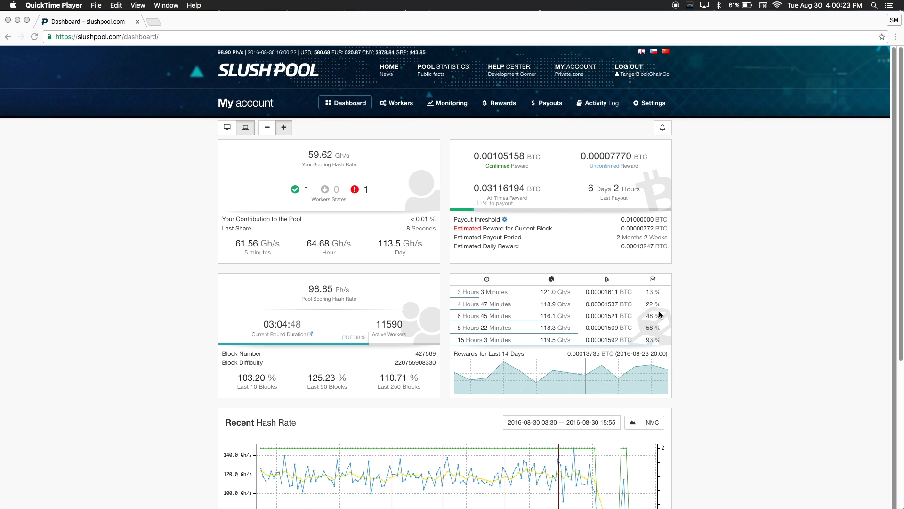
Step: Create a new Slush Pool worker named Slush3 from the Workers list
left_click(395, 104)
left_click(394, 104)
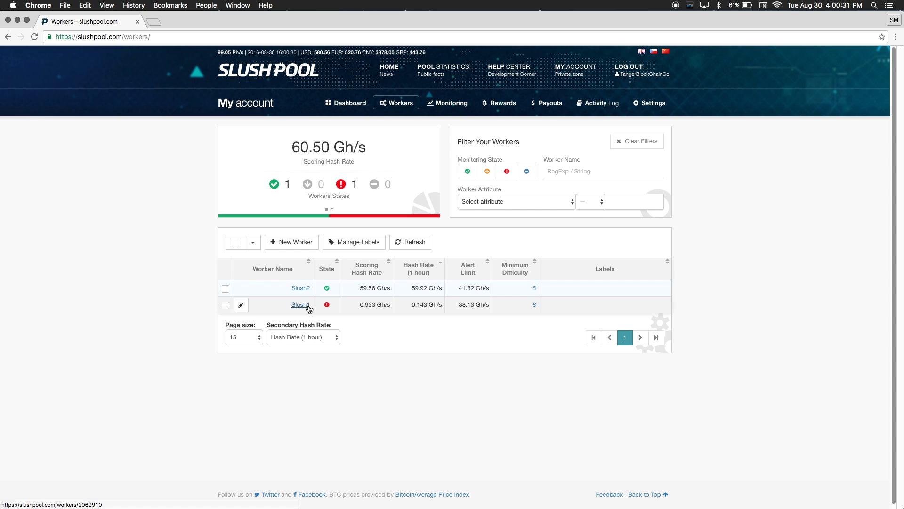
left_click(303, 244)
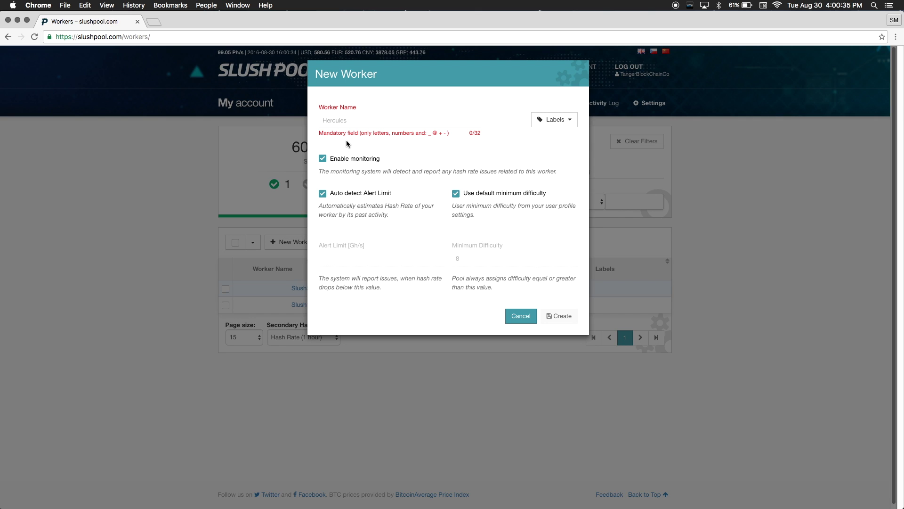
type("Slu")
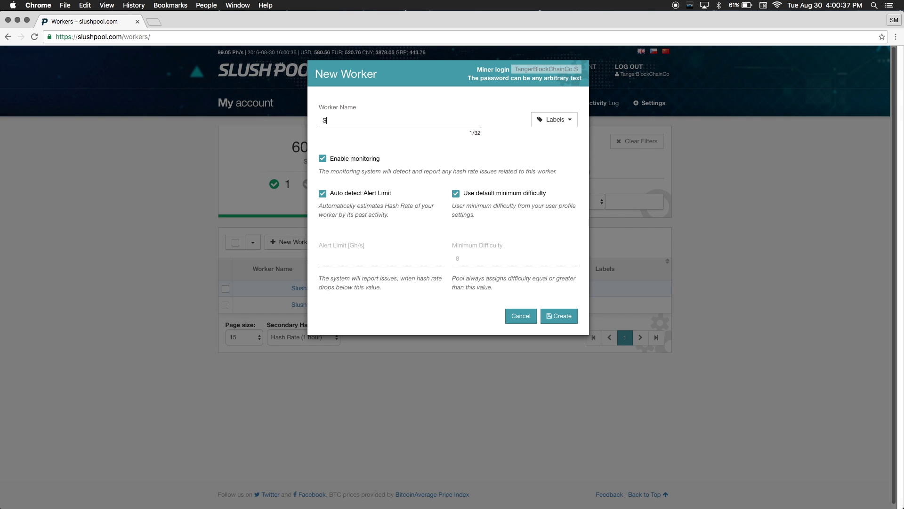
type("sh3")
left_click(548, 318)
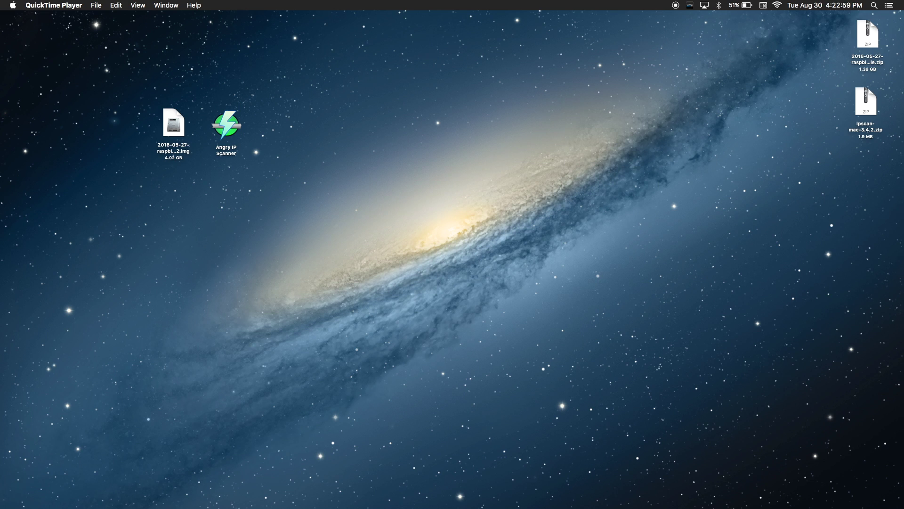
Step: Run diskutil list to identify the SD card as /dev/disk2, then unmount it with diskutil unmountDisk
type("diskutil list")
key("Return")
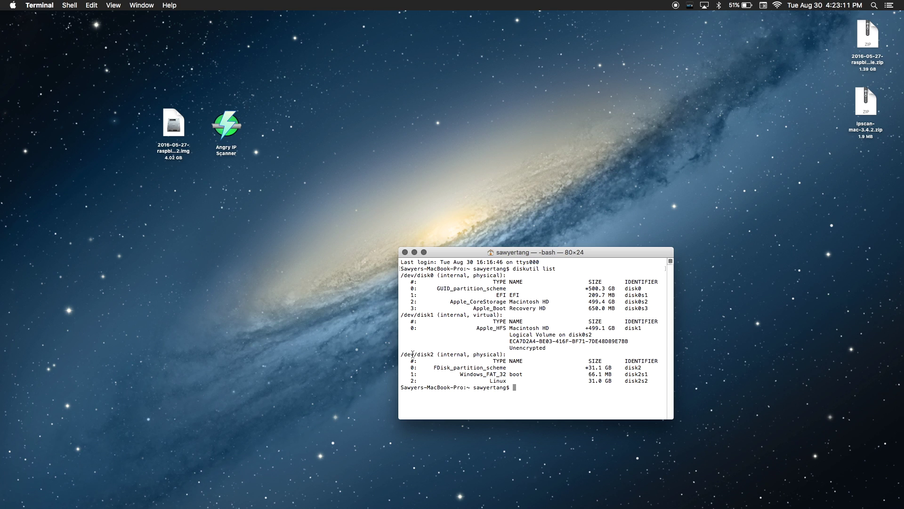
left_click_drag(401, 355, 433, 354)
left_click(544, 392)
type("diskutil unmountDisk /dev/")
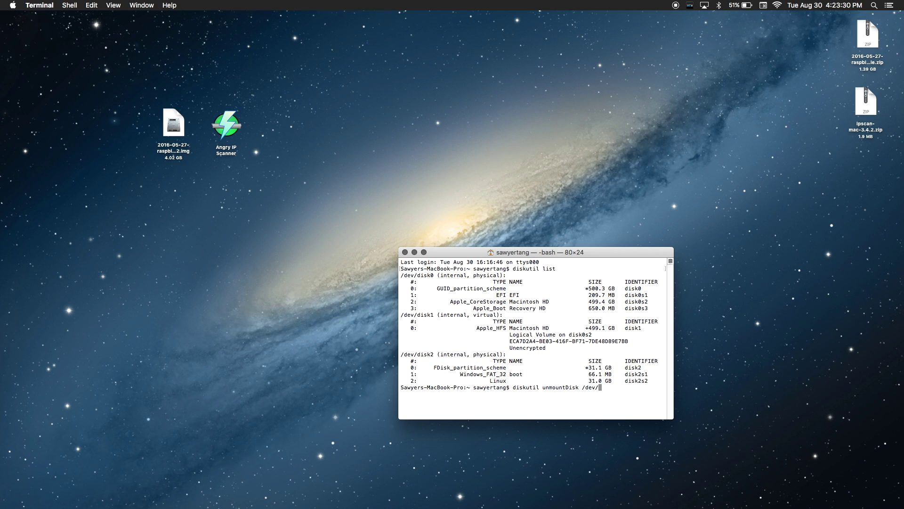
type("disk2")
key("Return")
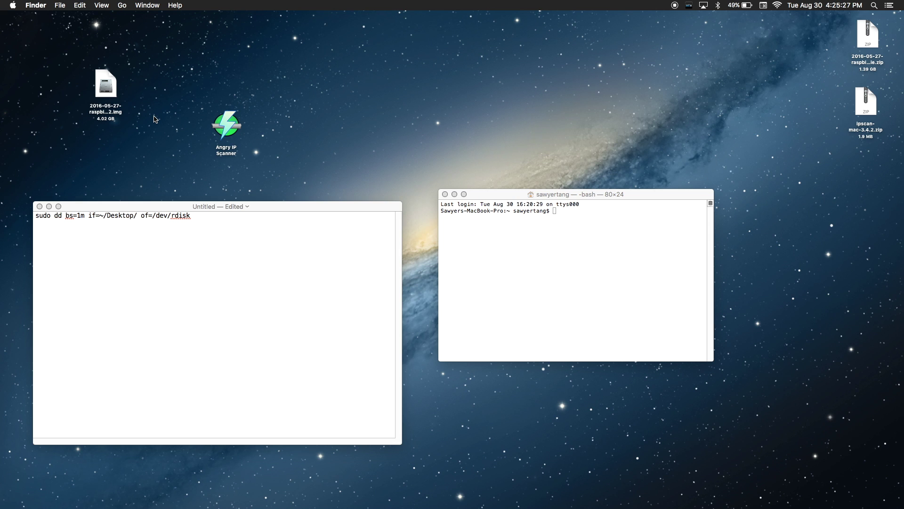
Step: Copy the image's file name from Get Info and paste it after Desktop/ in the dd draft
left_click(110, 91)
right_click(110, 91)
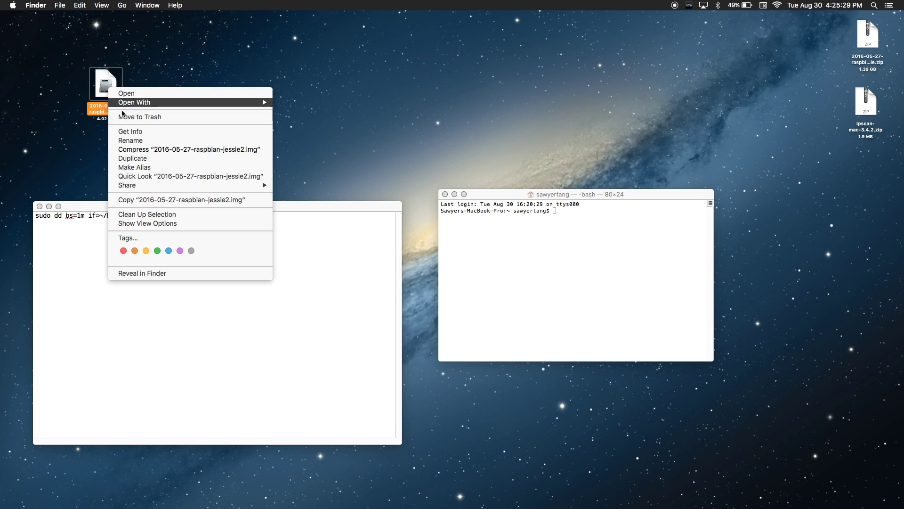
left_click(147, 135)
left_click_drag(113, 187, 12, 185)
key("super+c")
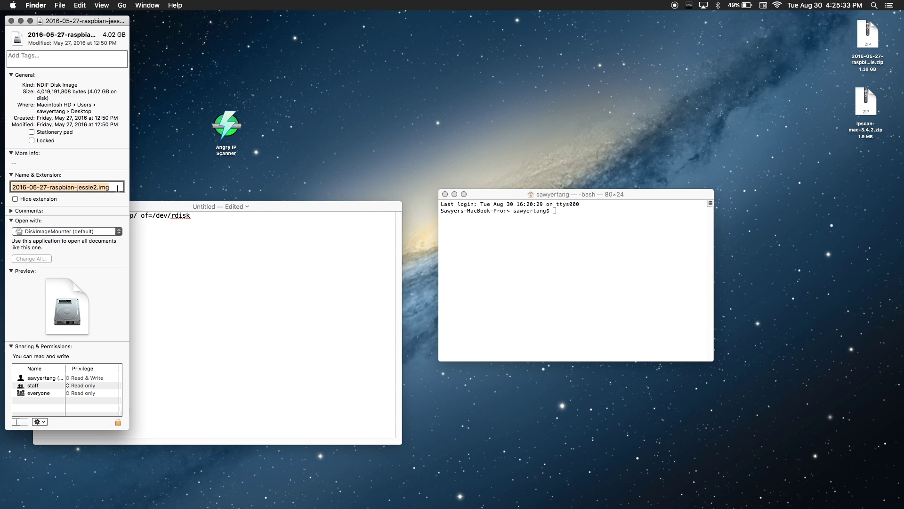
left_click(157, 203)
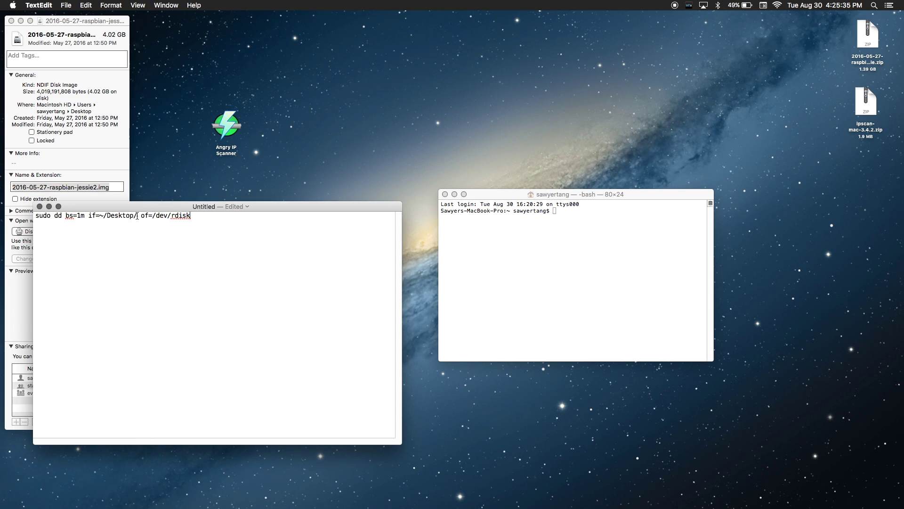
left_click(140, 215)
key("super+v")
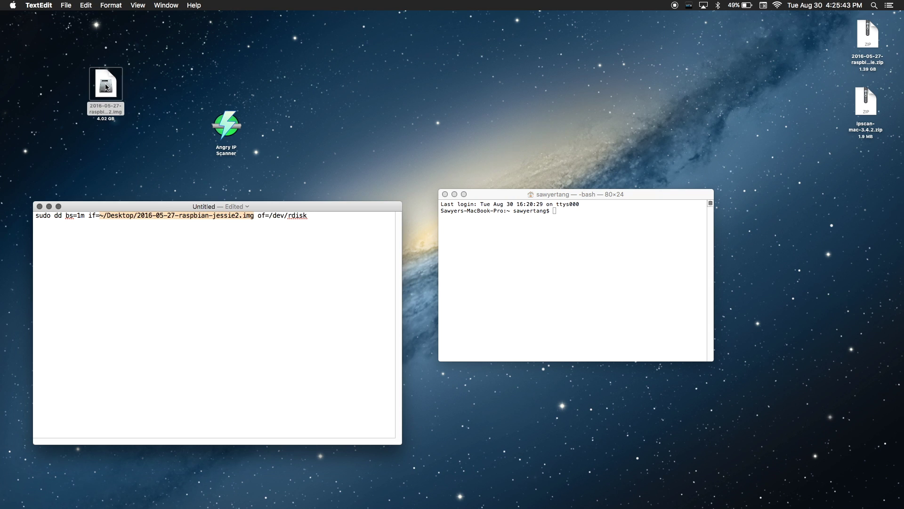
Step: Change rdisk to rdisk2 and select the complete dd command line
left_click_drag(101, 91, 319, 101)
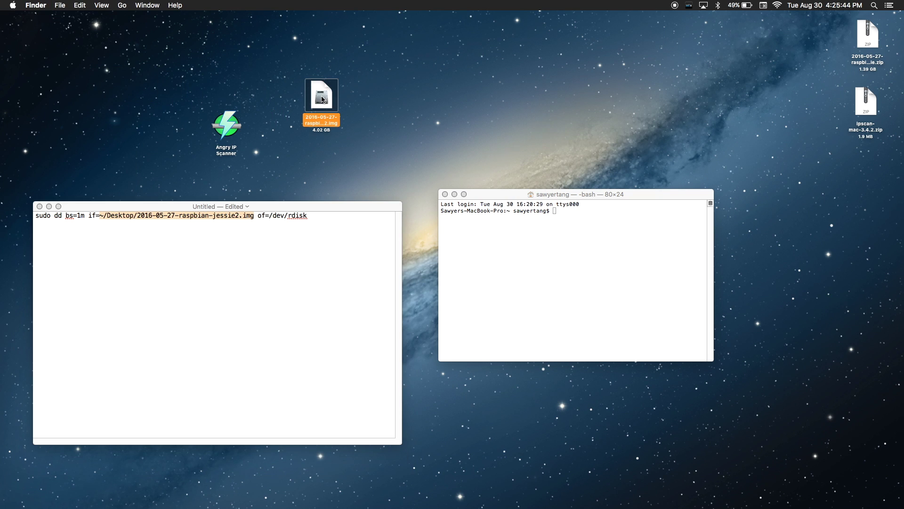
left_click(306, 220)
left_click(306, 219)
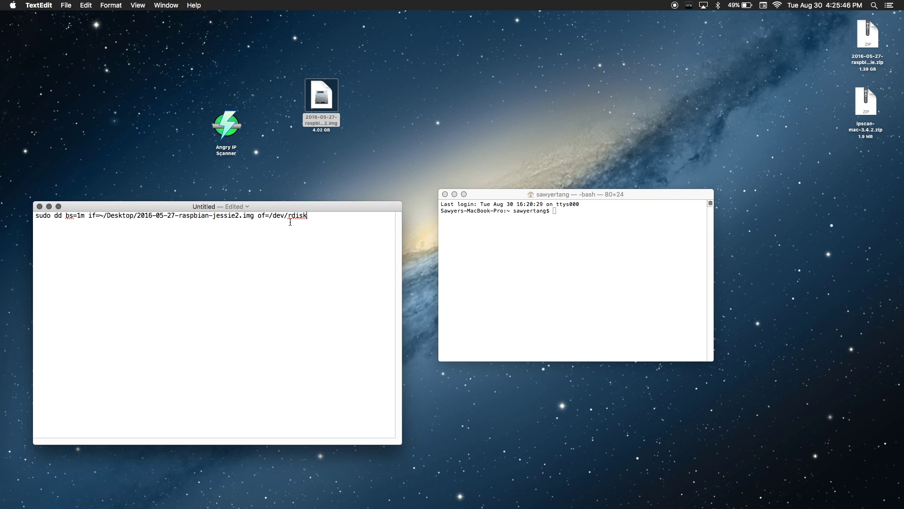
left_click(340, 225)
type("2")
left_click_drag(328, 217, 31, 208)
key("super+c")
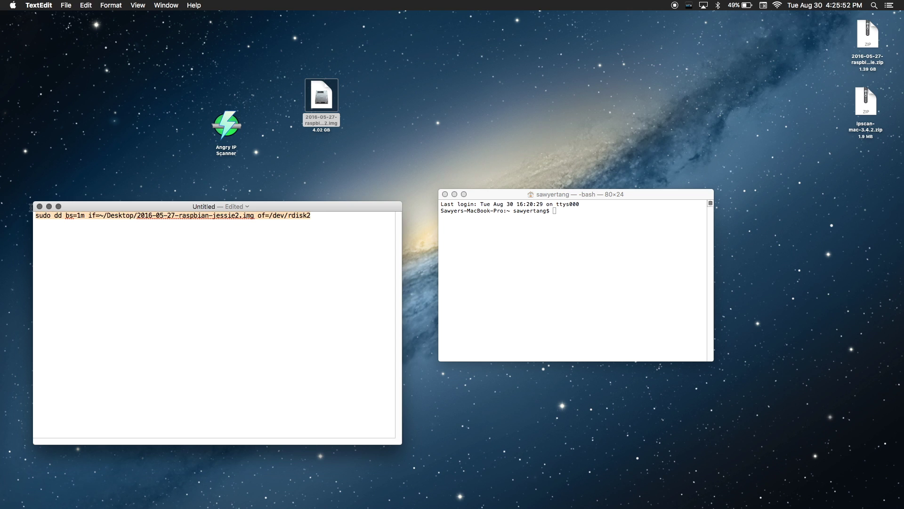
left_click(585, 215)
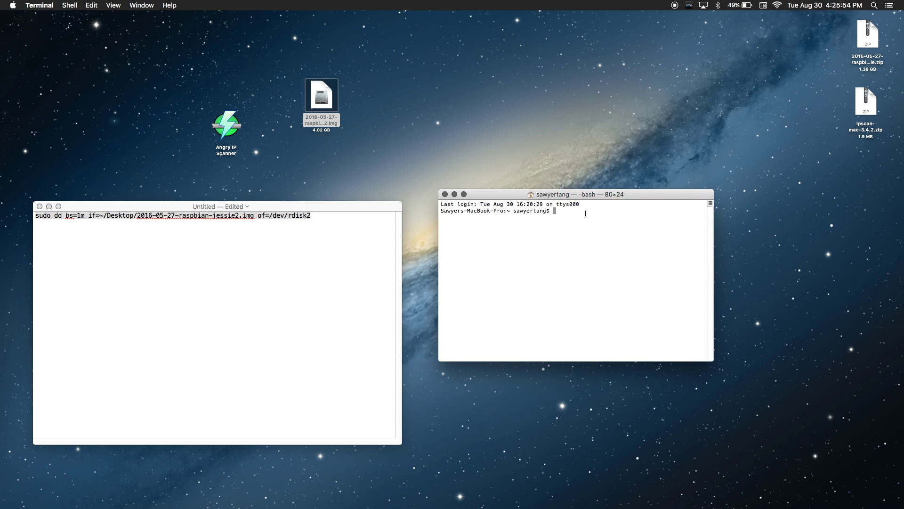
Step: Run the pasted sudo dd command writing the Raspbian image to /dev/rdisk2 until the records summary appears
key("super+v")
key("Return")
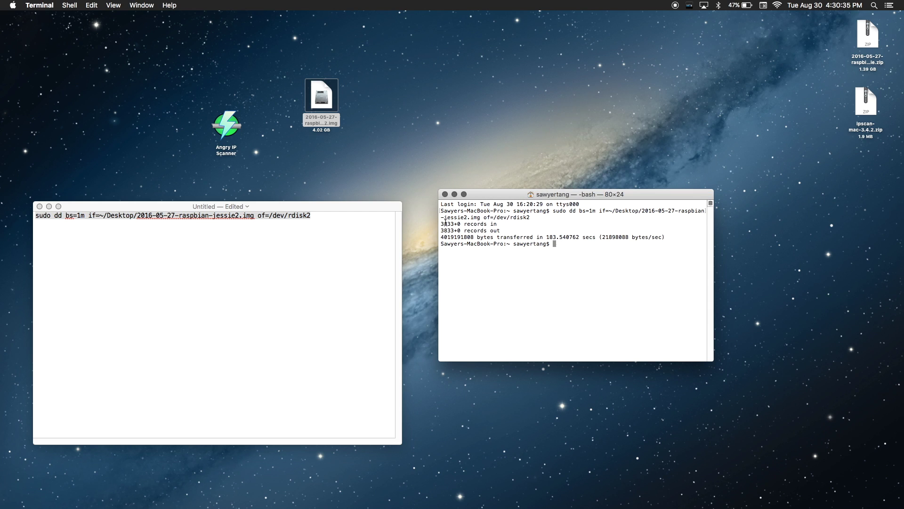
left_click_drag(446, 221, 555, 244)
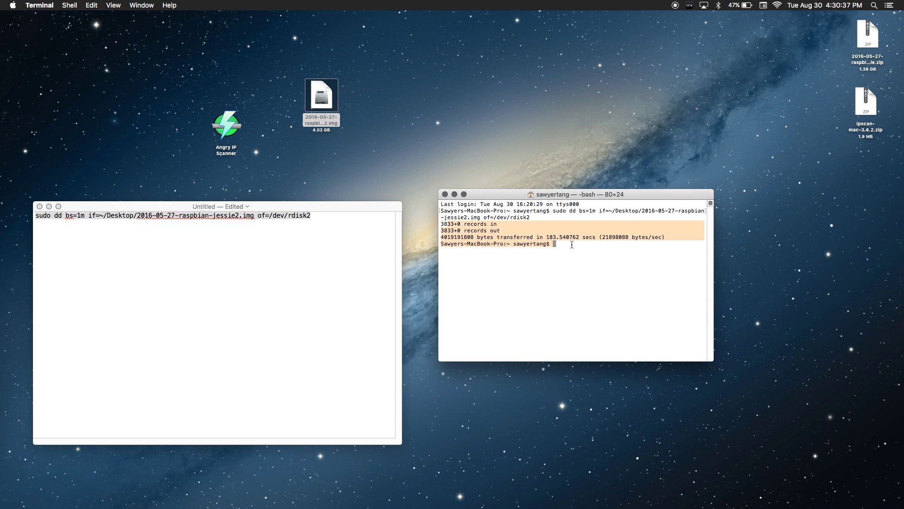
left_click(571, 244)
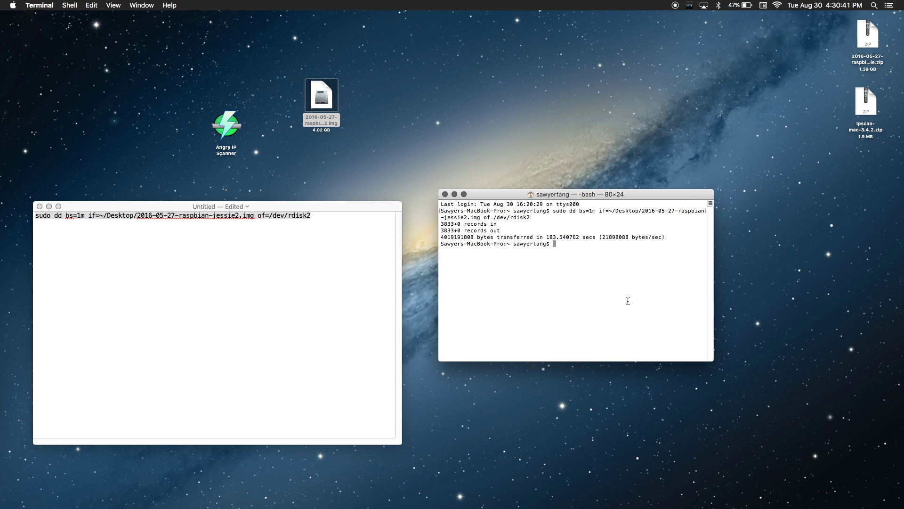
key("super+Tab")
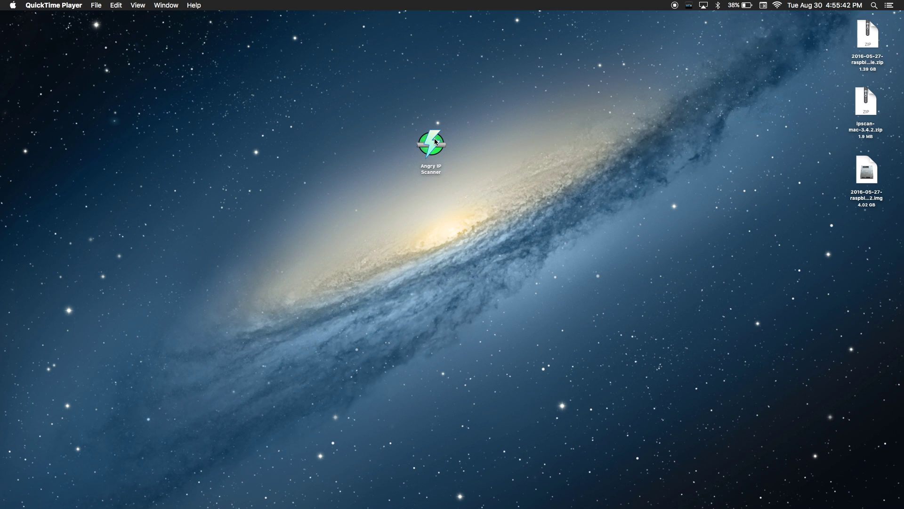
Step: Launch Angry IP Scanner and scan the range 192.168.0.0–192.168.0.255
left_click_drag(436, 141, 290, 138)
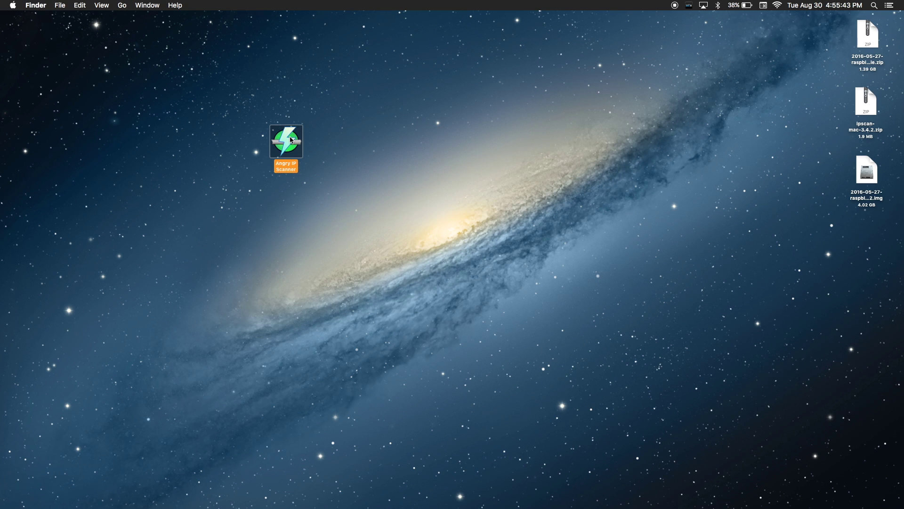
double_click(289, 137)
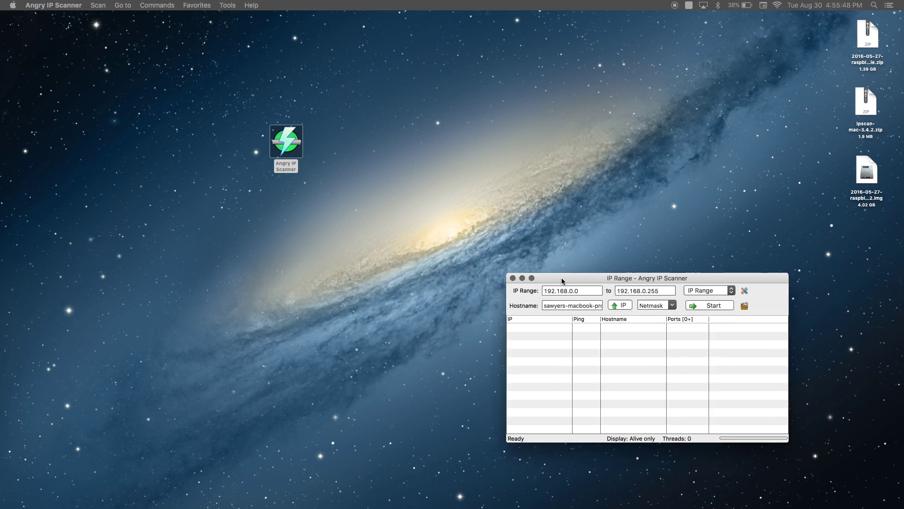
left_click_drag(561, 278, 282, 229)
left_click(422, 257)
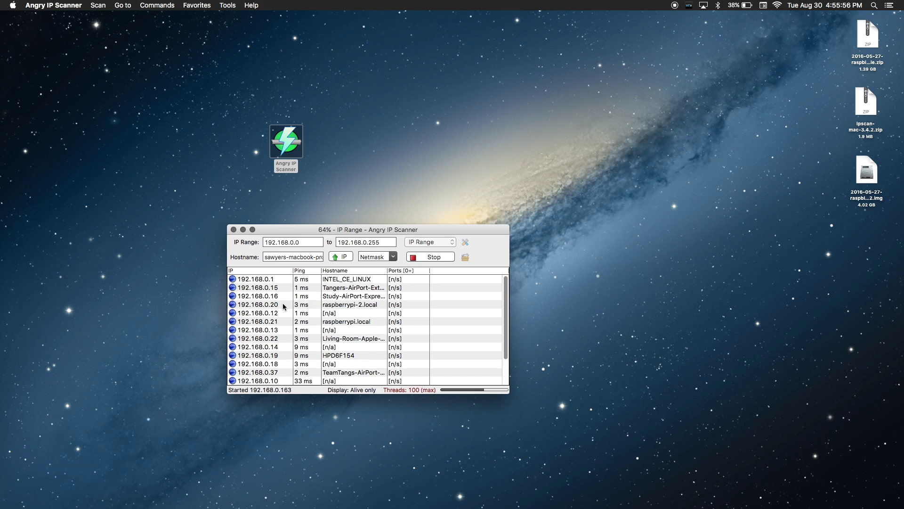
Step: Locate raspberrypi-2.local at 192.168.0.20 in the results and move the scanner window aside
left_click(277, 305)
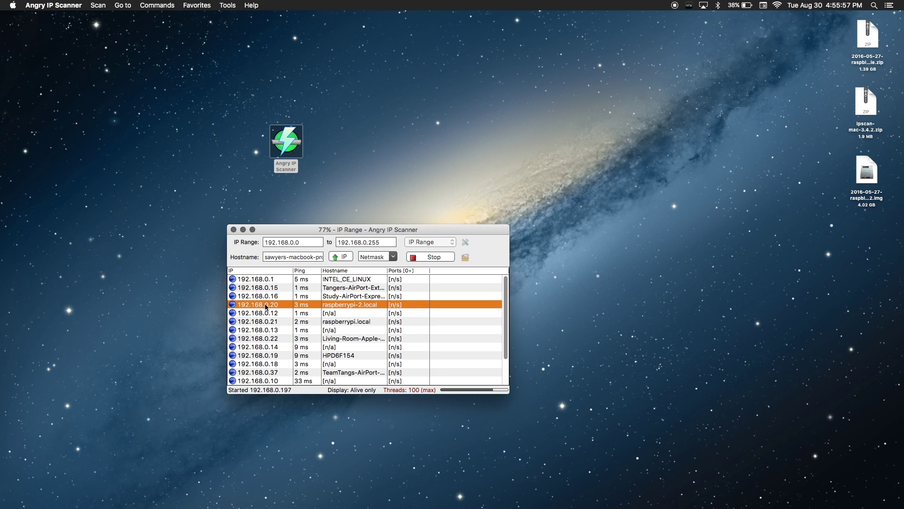
right_click(252, 307)
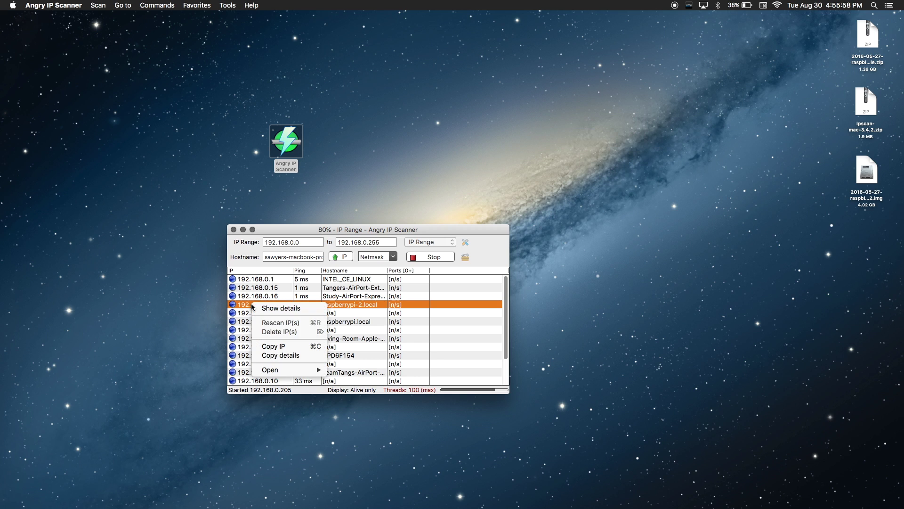
left_click(349, 232)
left_click_drag(334, 227, 115, 24)
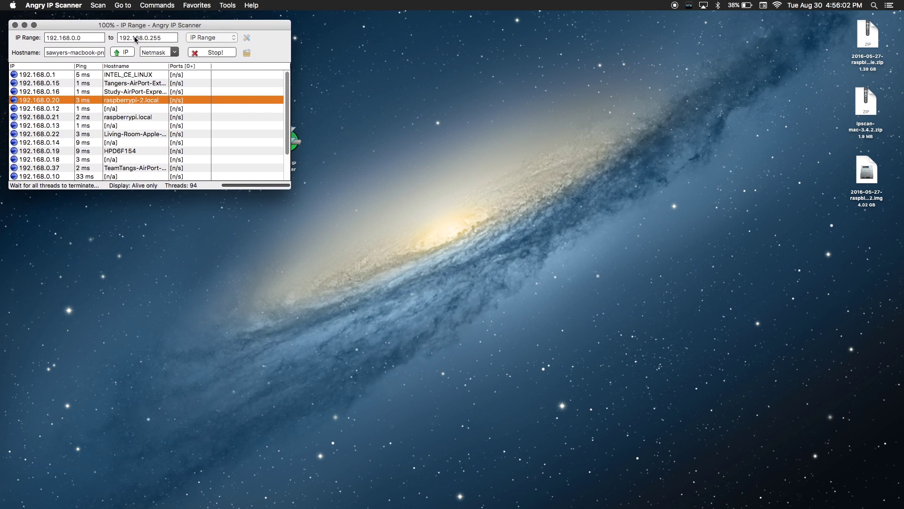
left_click_drag(298, 140, 892, 283)
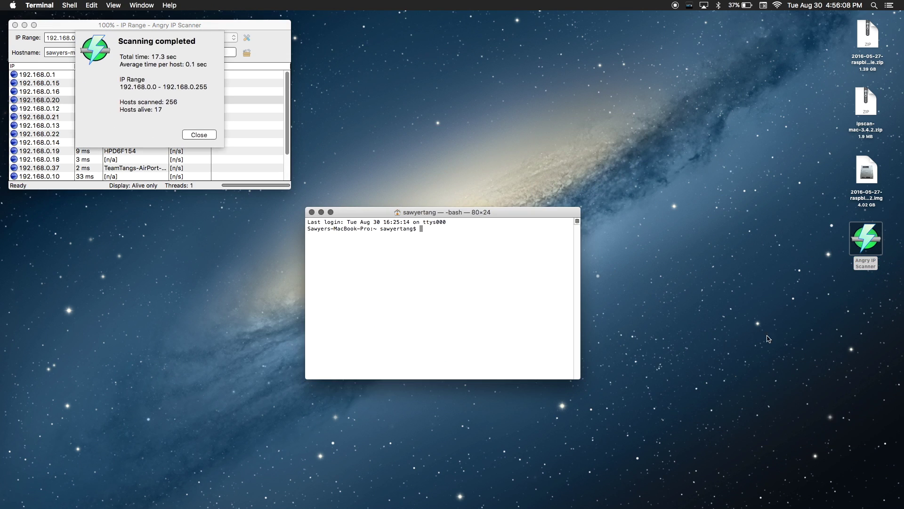
left_click(208, 134)
left_click(384, 213)
left_click_drag(384, 213, 474, 45)
type("s")
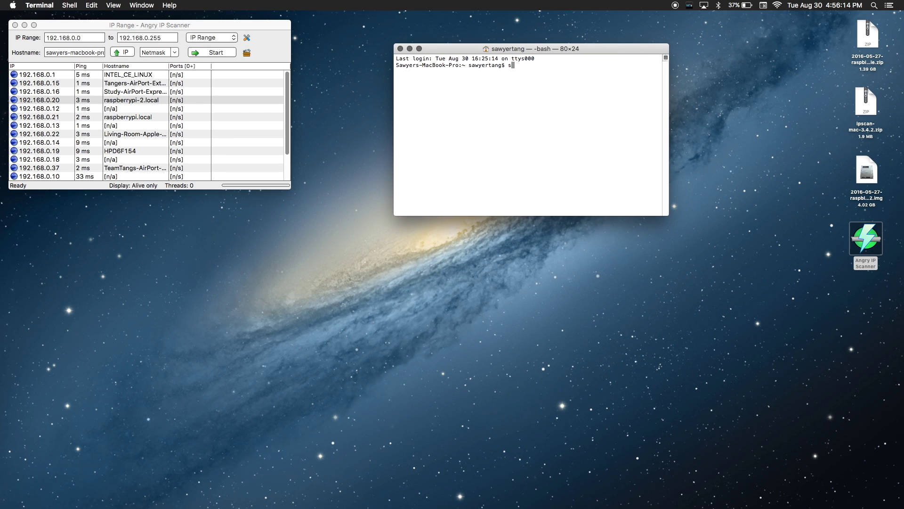
type("sh pi@")
left_click(41, 103)
right_click(41, 103)
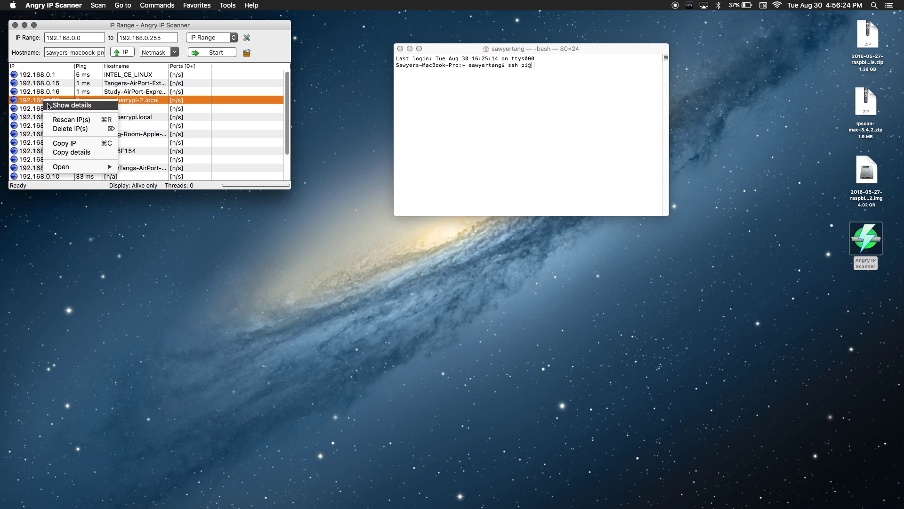
left_click(72, 144)
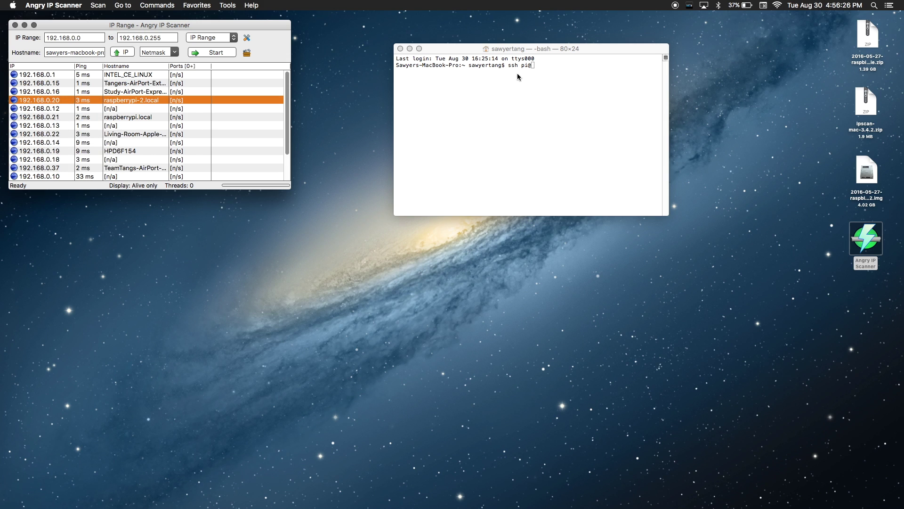
left_click(562, 66)
type("ssh pi@")
key("super+v")
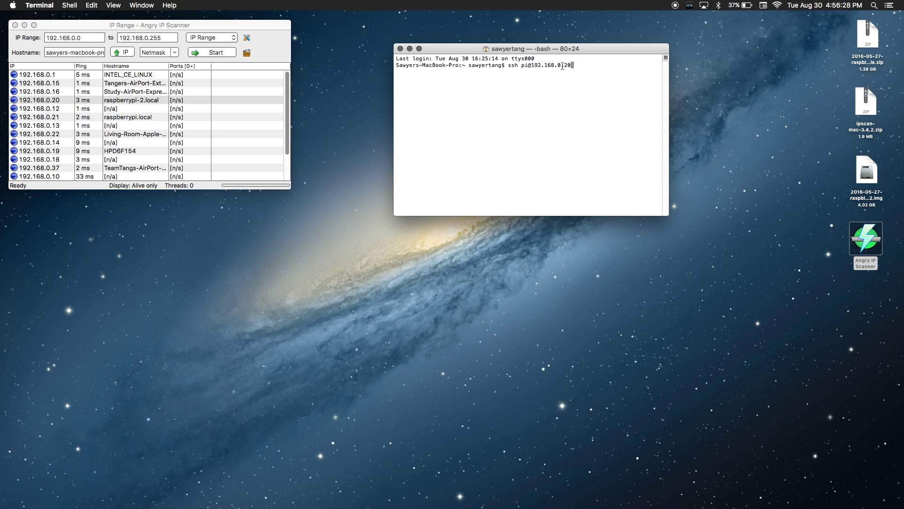
Step: Connect over SSH, accept the Pi's host key with yes, and enter the password
key("Return")
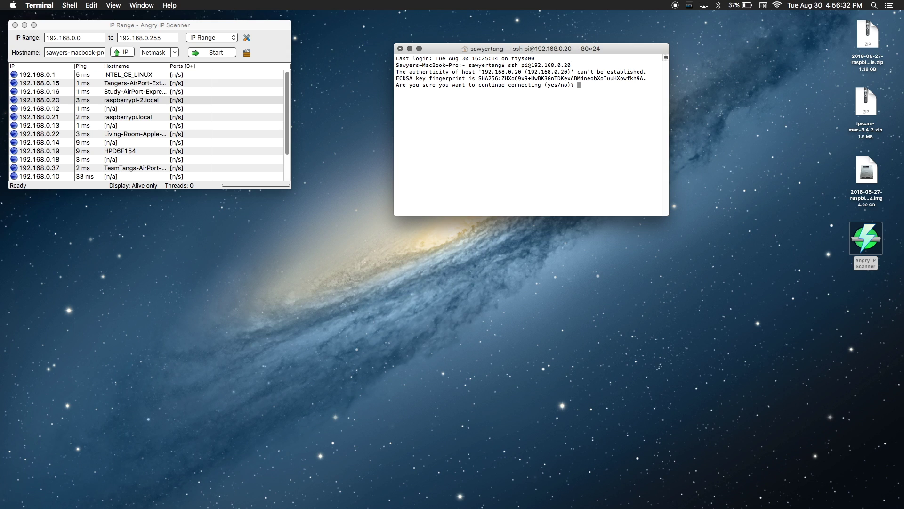
type("yes")
key("Return")
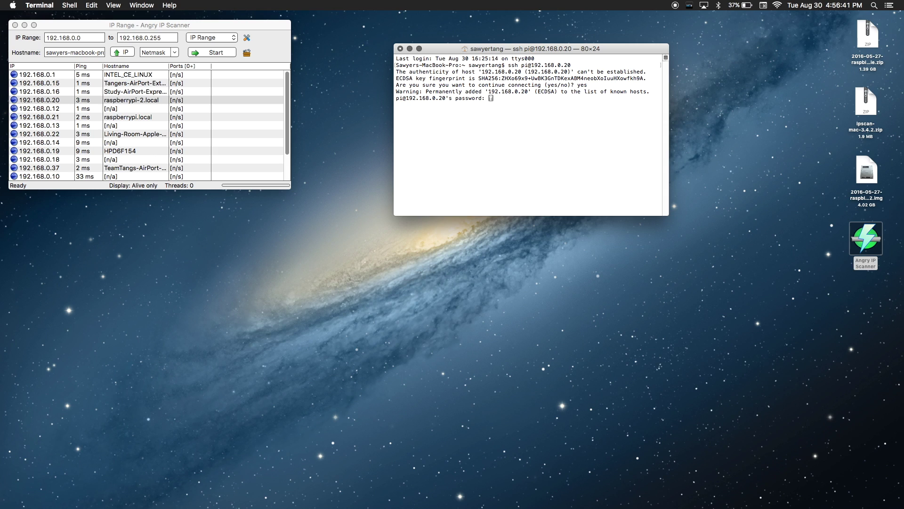
key("Return")
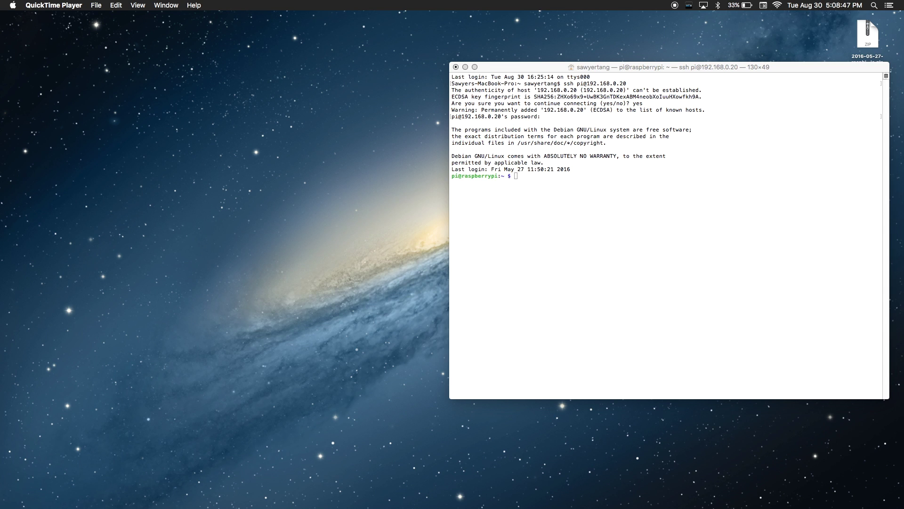
Step: Scroll the cgminer forum guide to the setup post and select 'sudo apt-get update'
key("super+Tab")
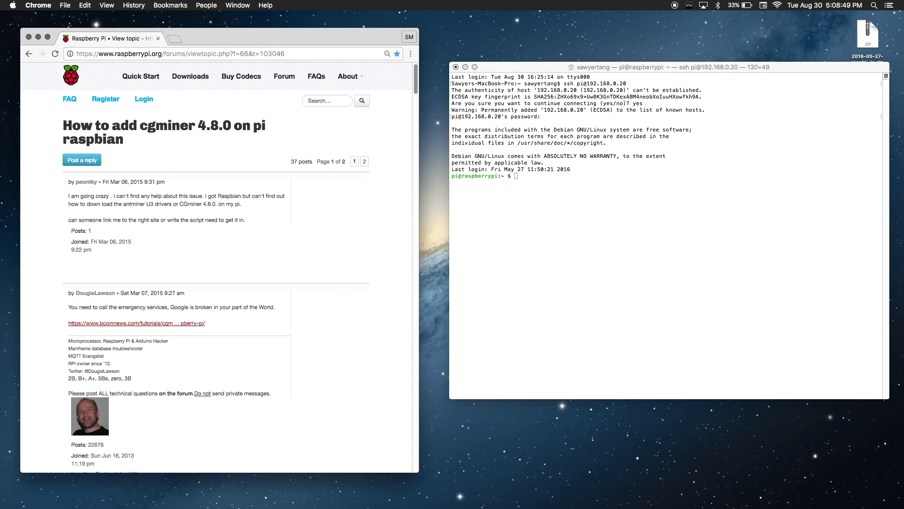
scroll(344, 279, "down", 10)
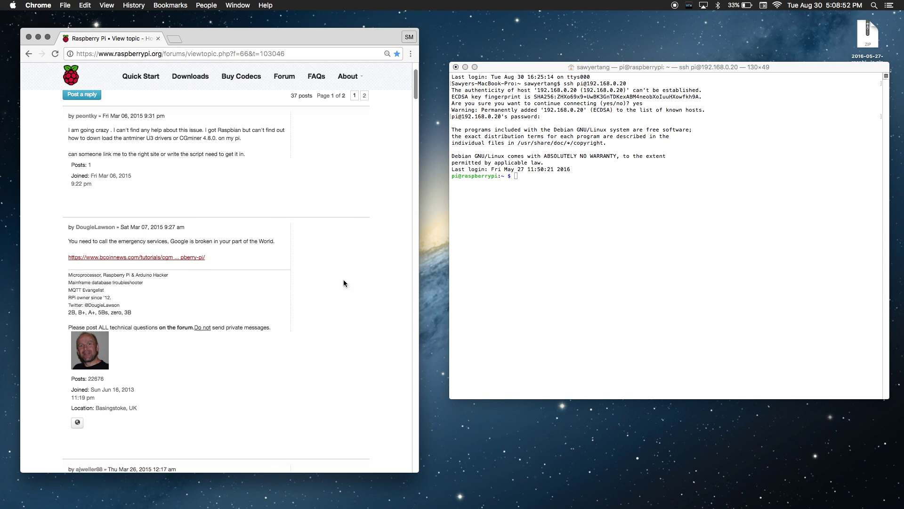
scroll(344, 281, "down", 3)
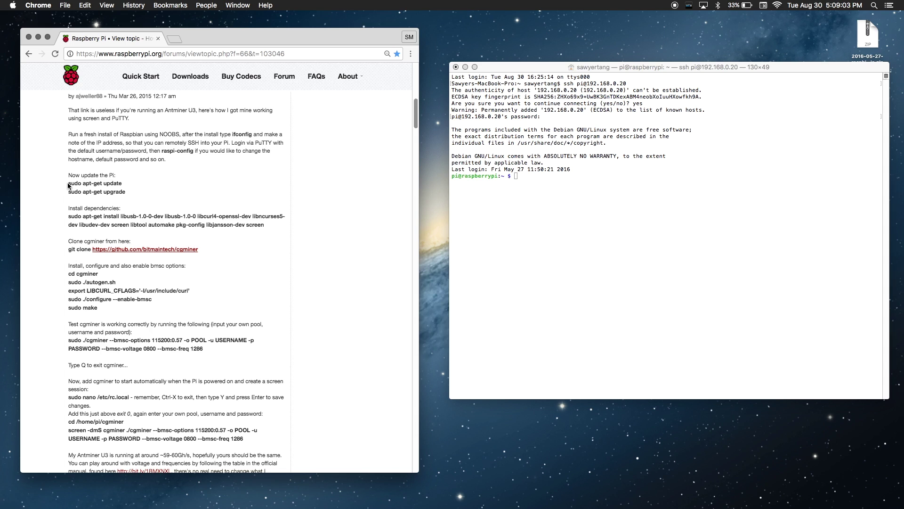
left_click_drag(68, 183, 123, 183)
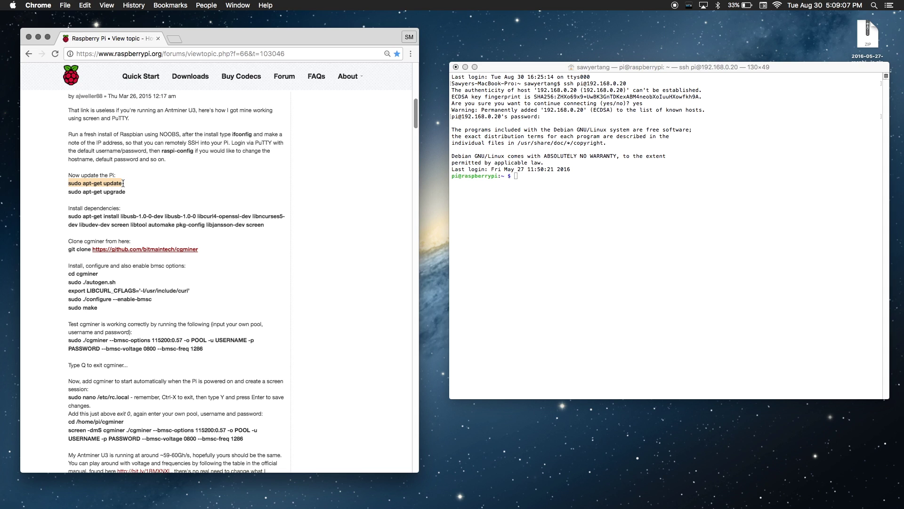
left_click(525, 179)
Step: Run sudo apt-get update, then sudo apt-get upgrade, confirming with y
key("super+v")
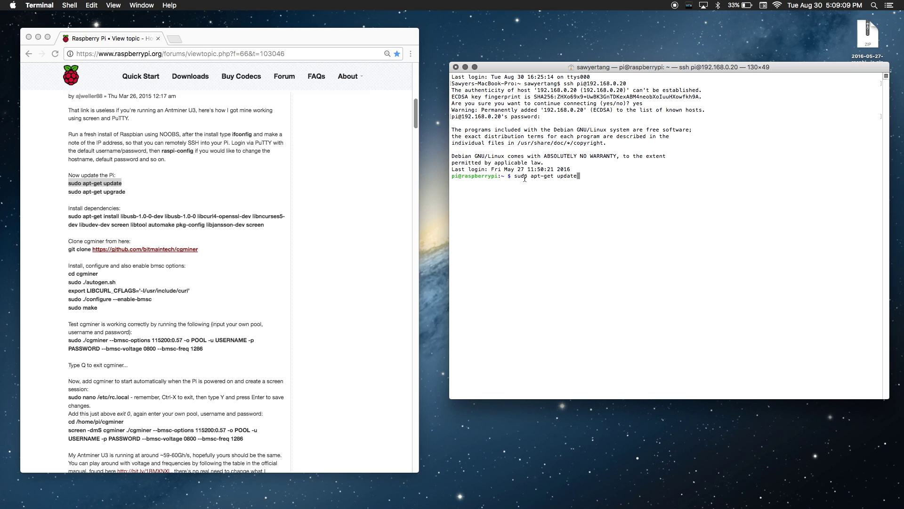
key("Return")
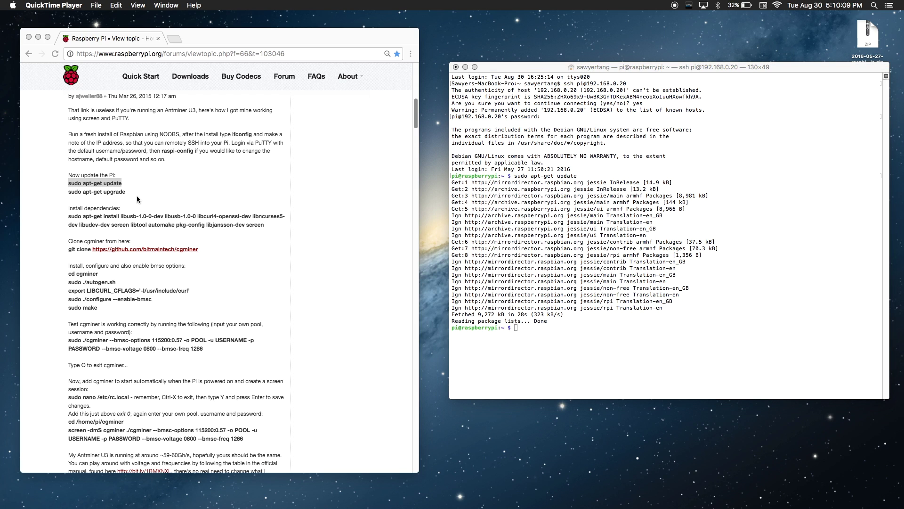
left_click(128, 191)
left_click_drag(128, 191, 65, 191)
key("super+c")
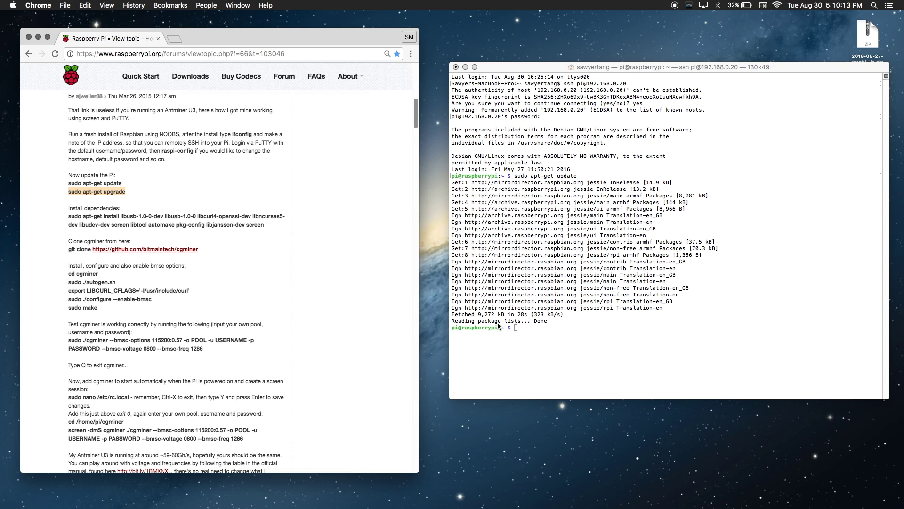
left_click(531, 326)
key("super+v")
key("Return")
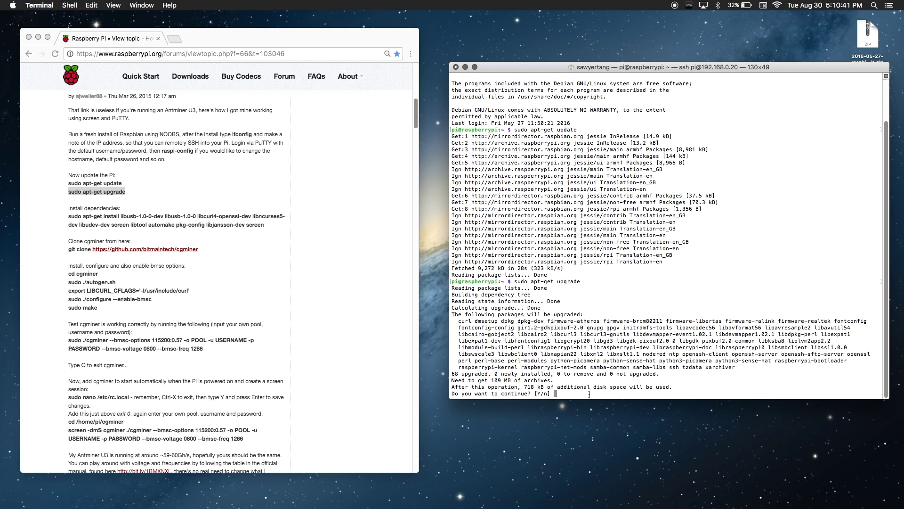
type("y")
key("Return")
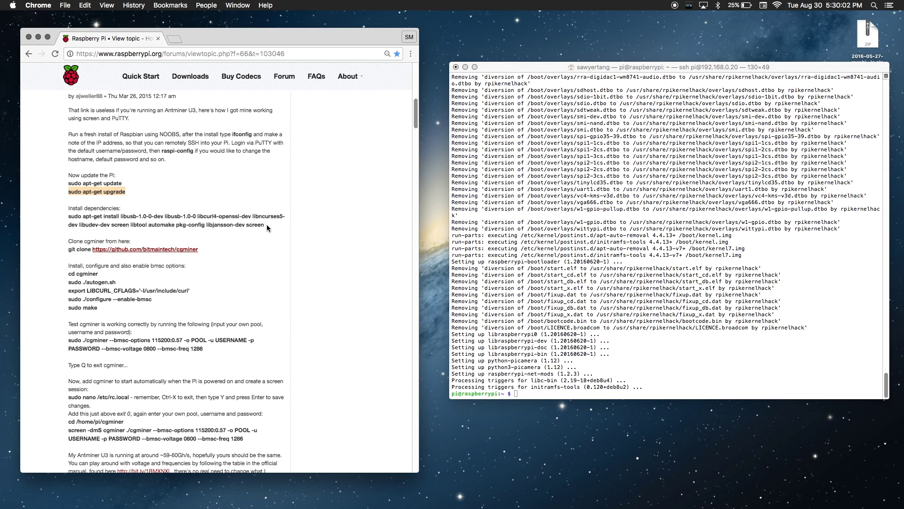
Step: Install cgminer's build dependencies (libusb, libcurl4-openssl-dev, automake, screen), confirming with y
left_click_drag(267, 226, 69, 219)
key("super+c")
left_click(605, 390)
key("super+v")
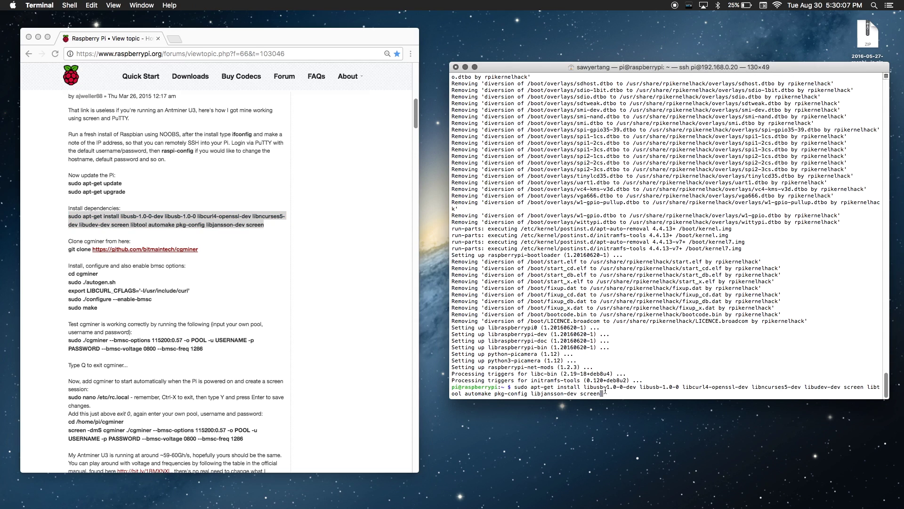
key("Return")
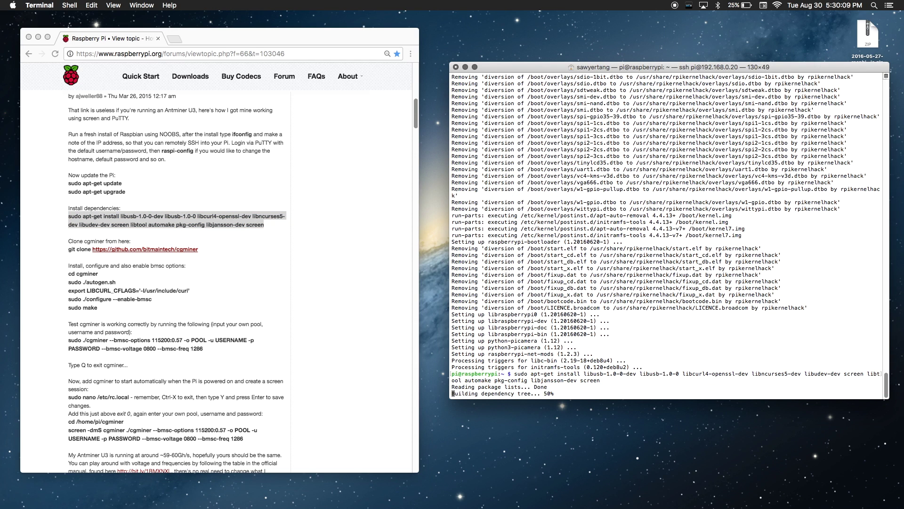
type("y")
key("Return")
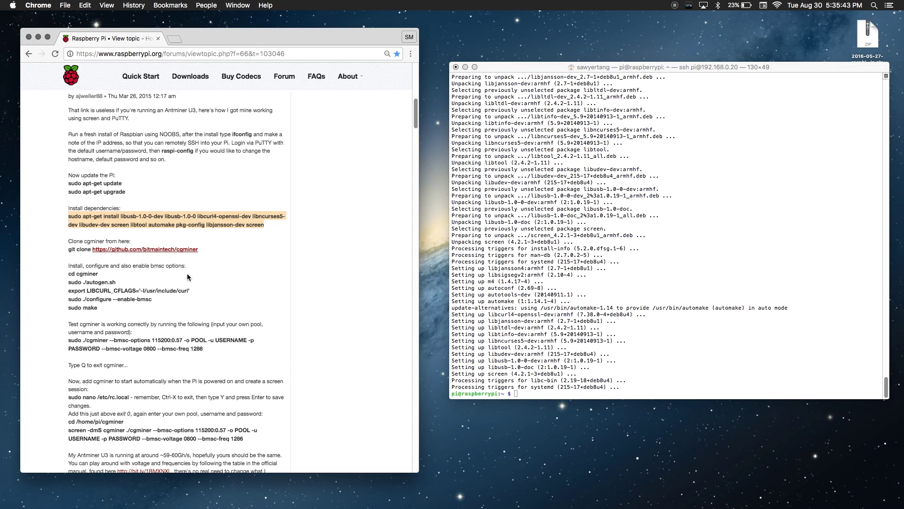
Step: Clone the bitmaintech/cgminer repository onto the Pi with git clone
left_click_drag(67, 249, 198, 249)
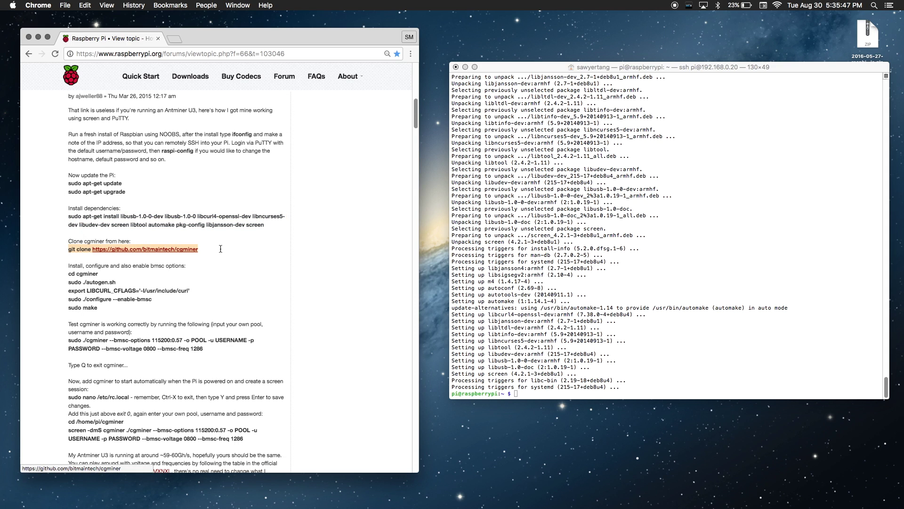
right_click(164, 249)
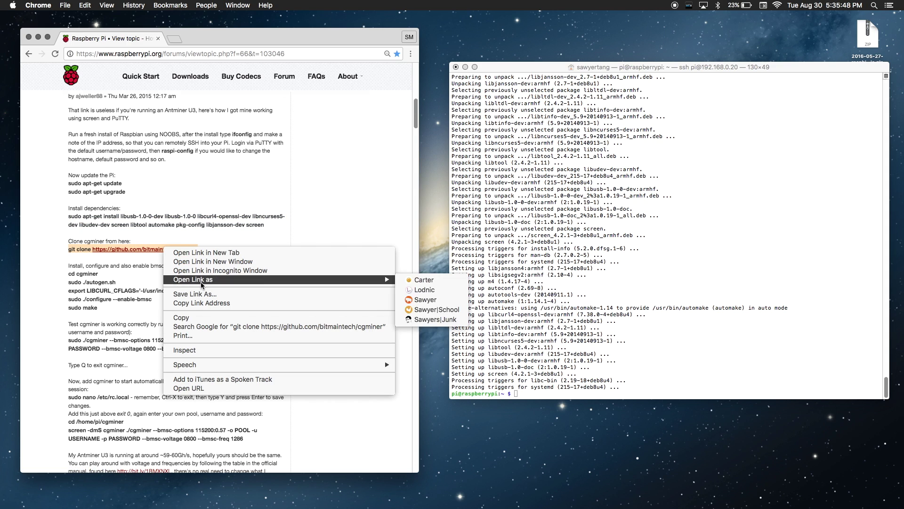
left_click(215, 318)
left_click(522, 403)
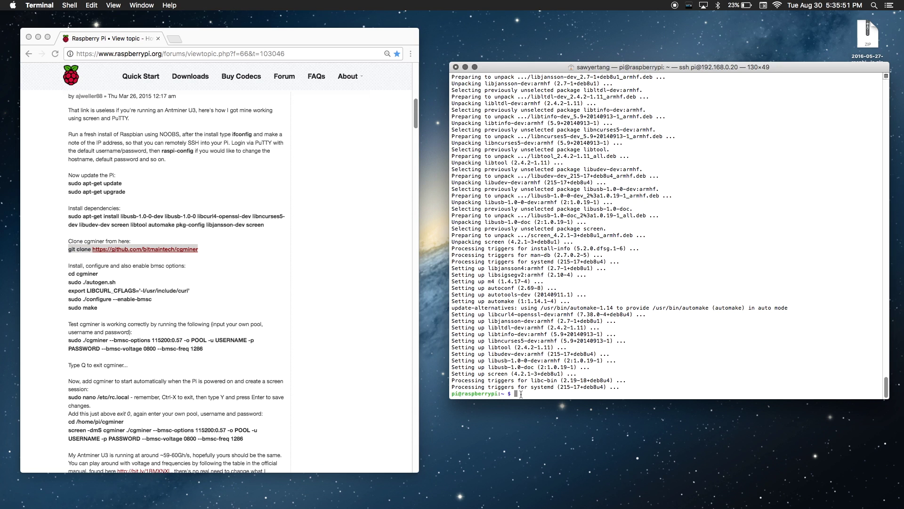
right_click(522, 393)
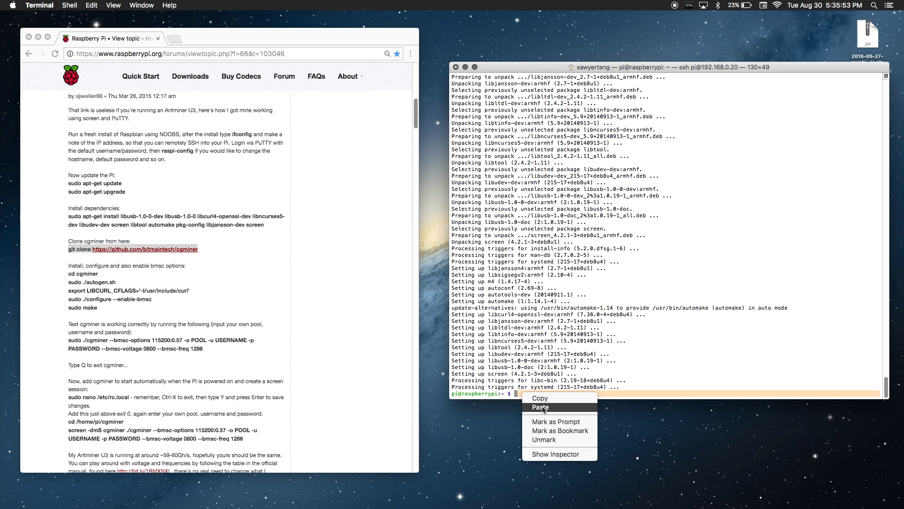
left_click(541, 407)
key("Return")
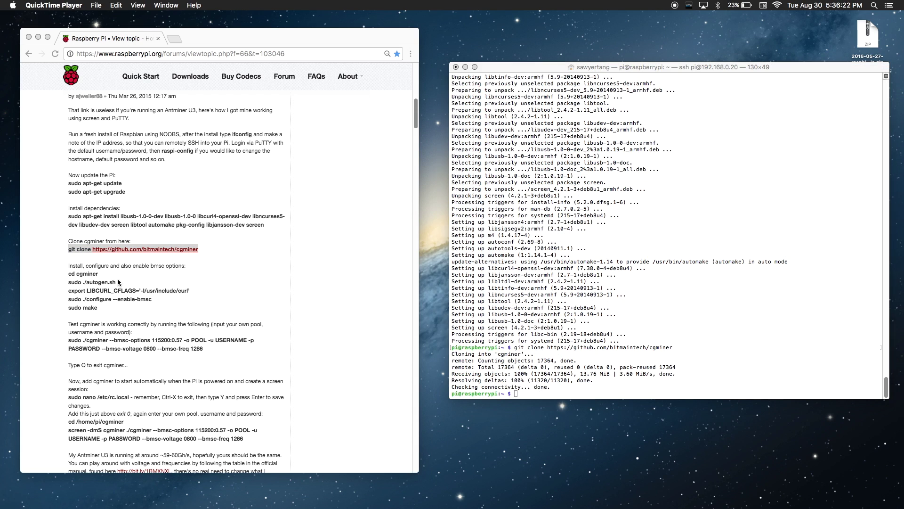
Step: Change into the cgminer folder with 'cd cgminer'
left_click_drag(98, 273, 69, 274)
left_click(541, 396)
key("super+v")
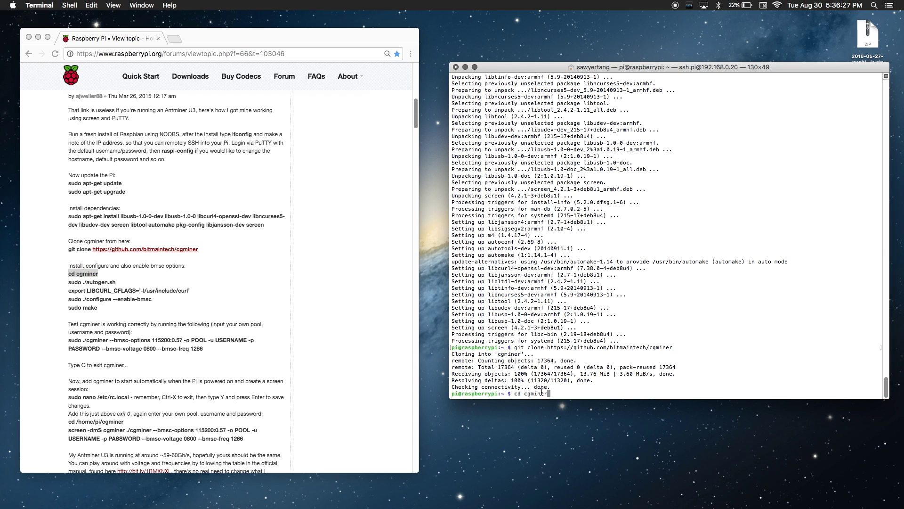
key("Return")
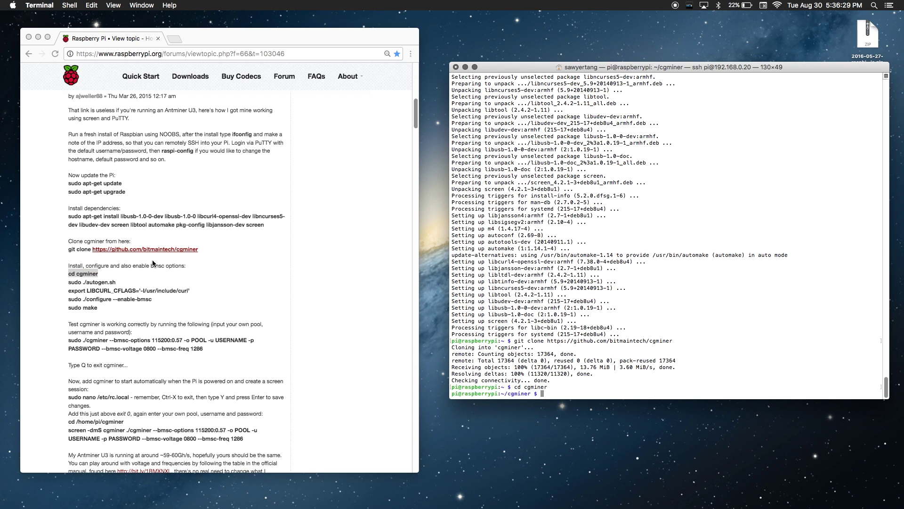
Step: Run 'sudo ./autogen.sh' in the cgminer folder
left_click(121, 283)
left_click_drag(119, 284, 64, 285)
key("super+c")
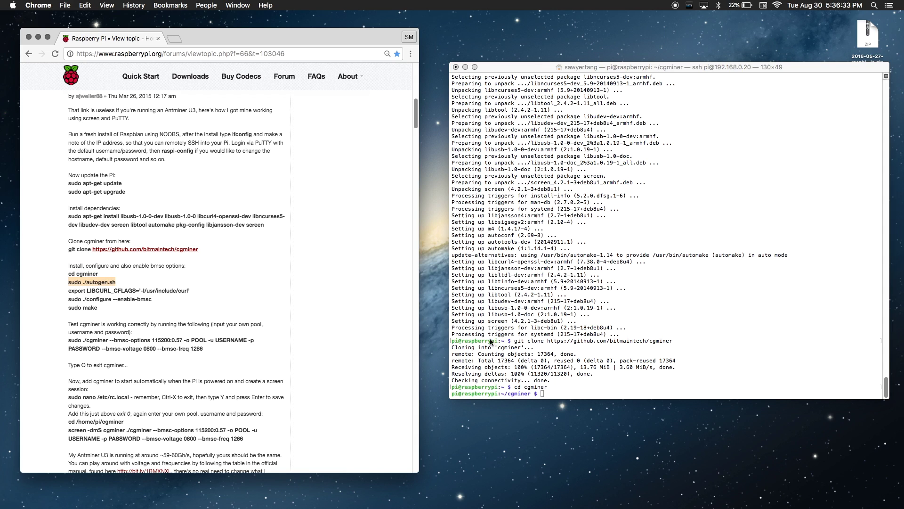
left_click(570, 389)
key("super+v")
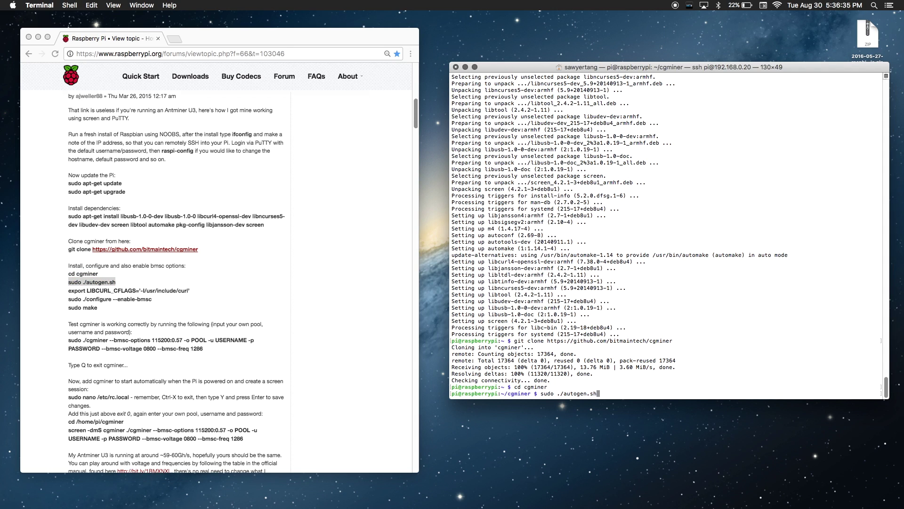
key("Return")
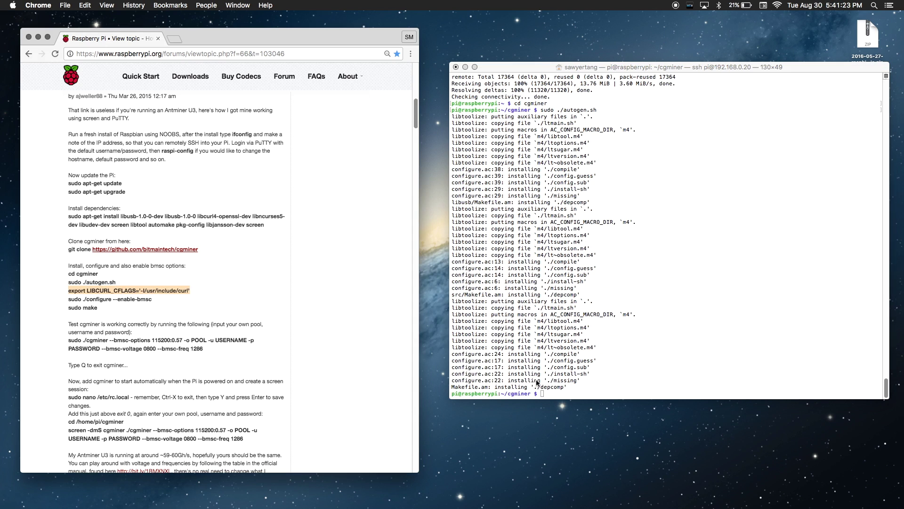
Step: Export the LIBCURL_CFLAGS include flags in the Pi's shell
left_click(536, 383)
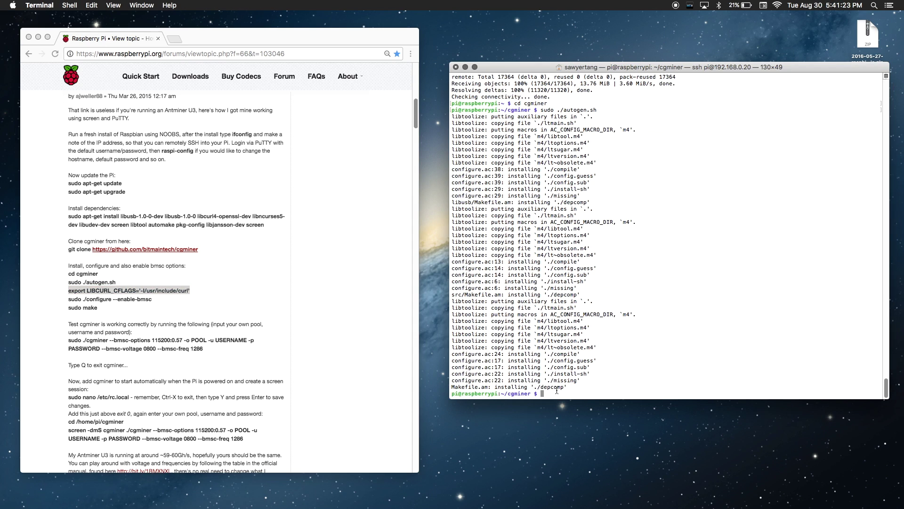
key("super+v")
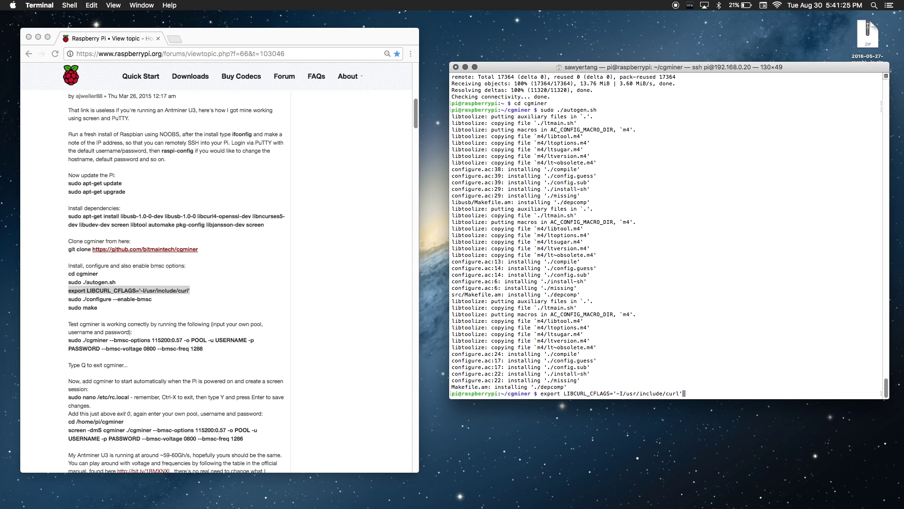
key("Return")
Step: Configure cgminer with 'sudo ./configure --enable-bmsc'
left_click_drag(162, 299, 65, 298)
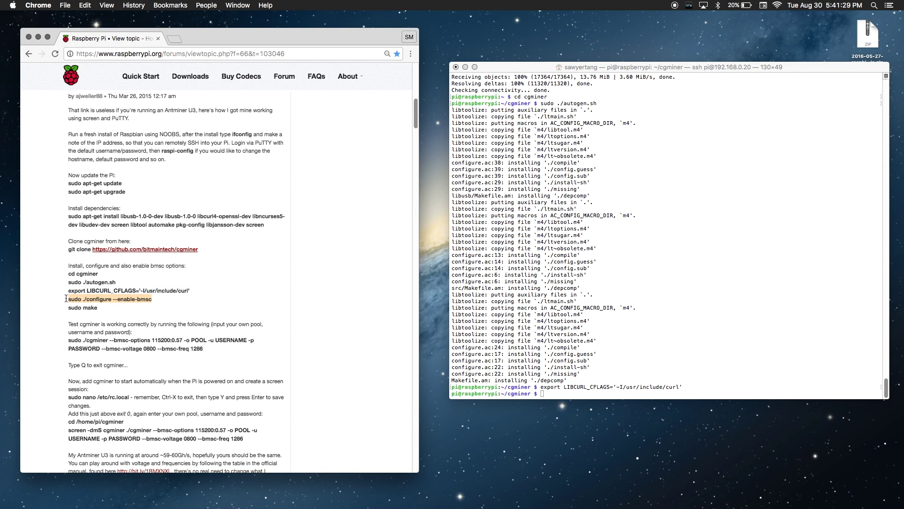
left_click(560, 393)
key("super+v")
key("Return")
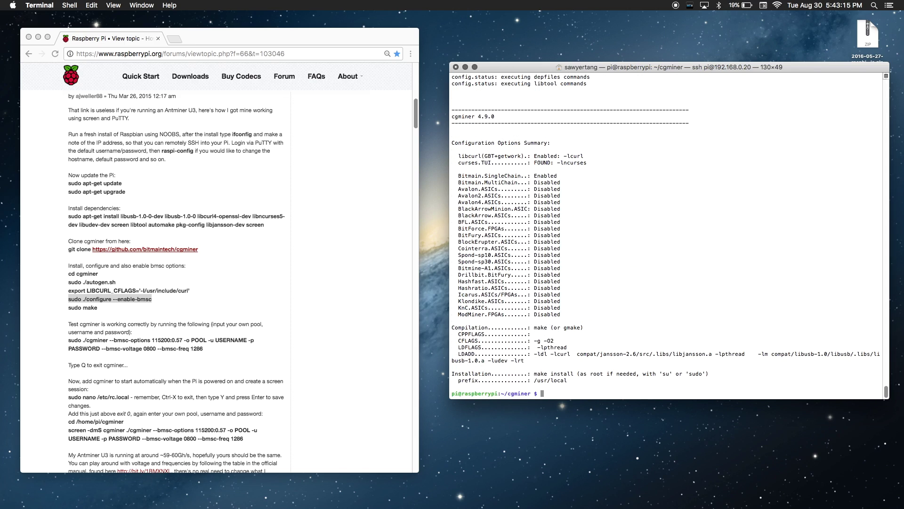
Step: Start compiling cgminer with 'sudo make'
triple_click(80, 308)
key("super+c")
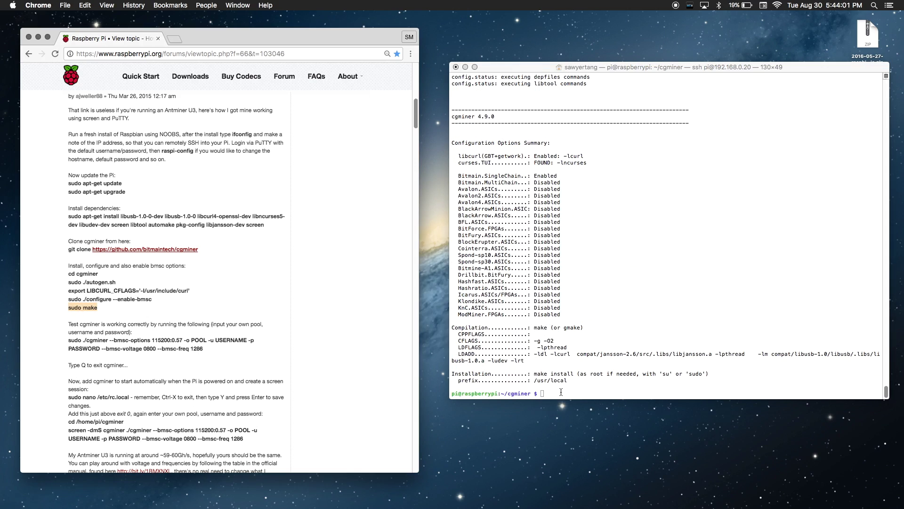
left_click(561, 391)
key("super+v")
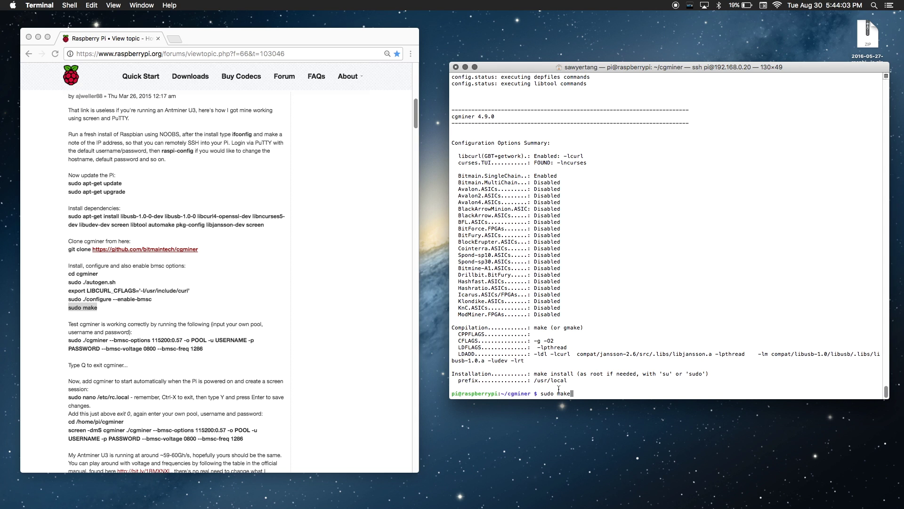
key("Return")
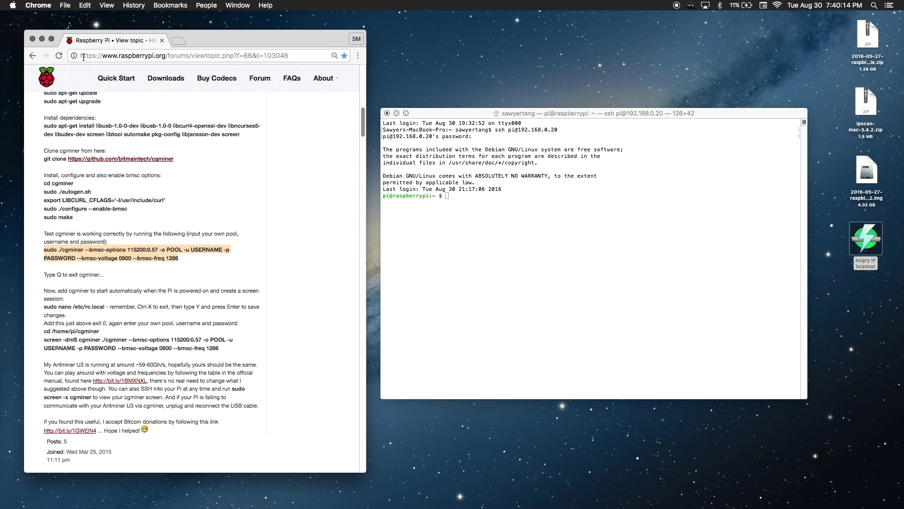
Step: Minimize Chrome, move Terminal left, enter ~/cgminer, and bring up the TextEdit note
left_click(42, 38)
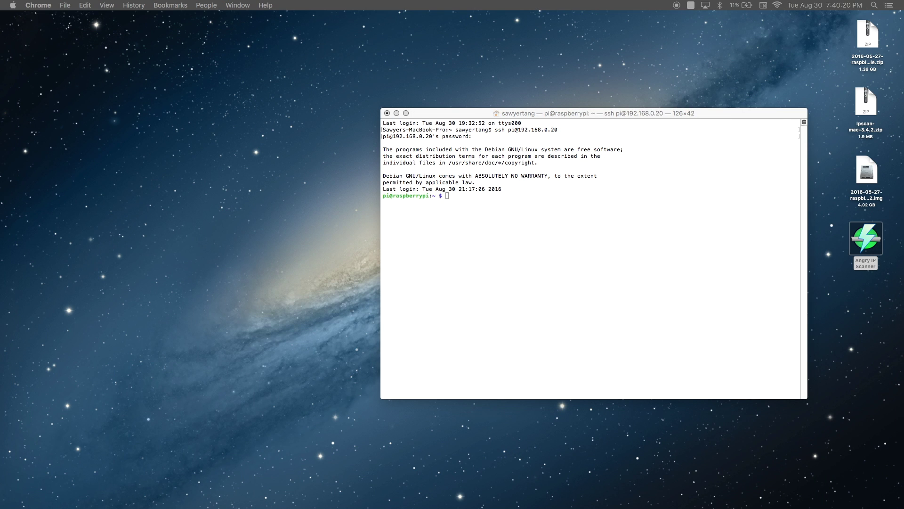
left_click_drag(541, 113, 374, 114)
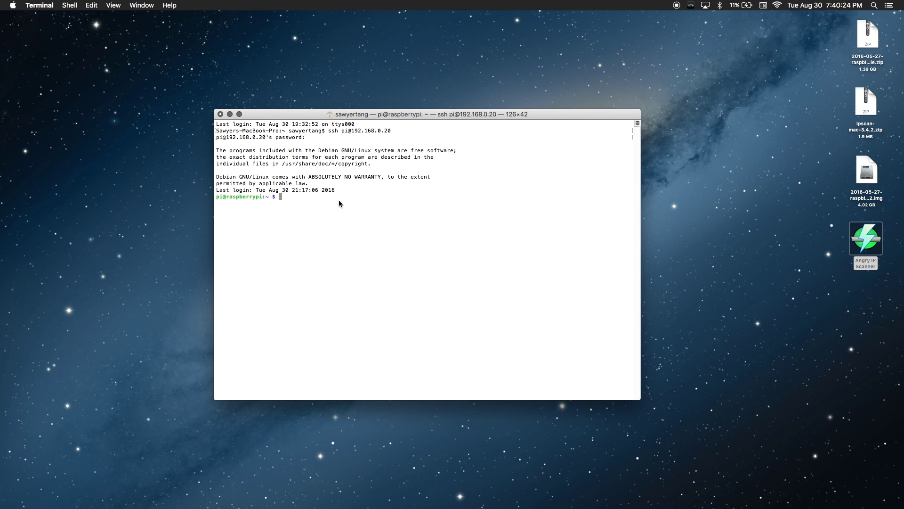
type("cd cgminer")
key("Return")
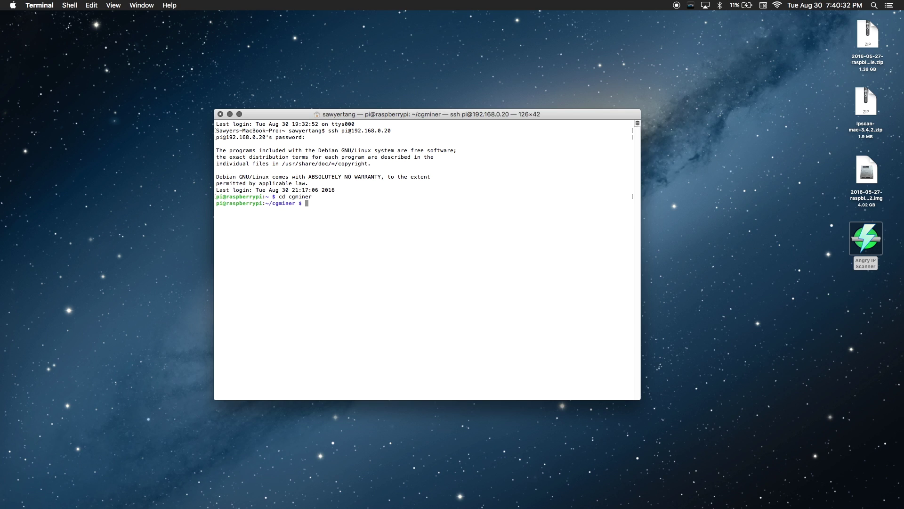
key("super+Tab")
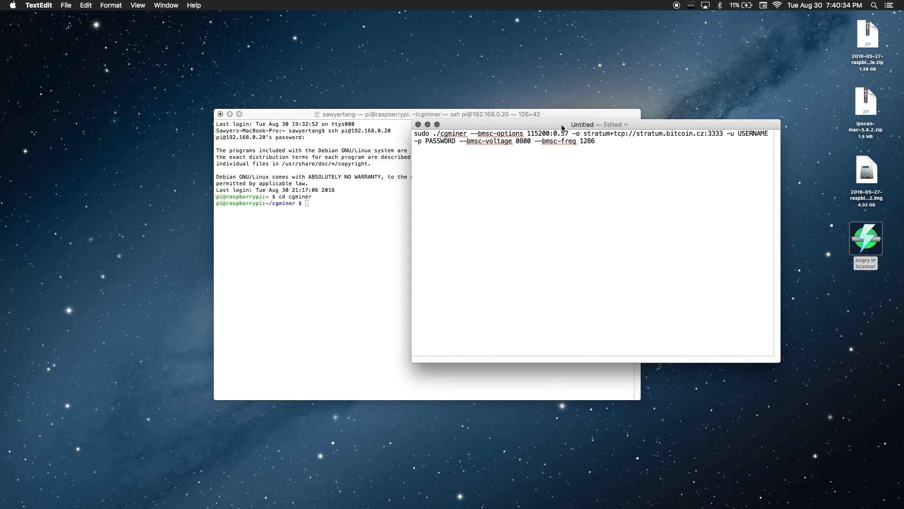
Step: Replace USERNAME with the Slush Pool worker name and PASSWORD with a placeholder, then select the command
left_click_drag(558, 114, 362, 96)
left_click_drag(496, 120, 543, 128)
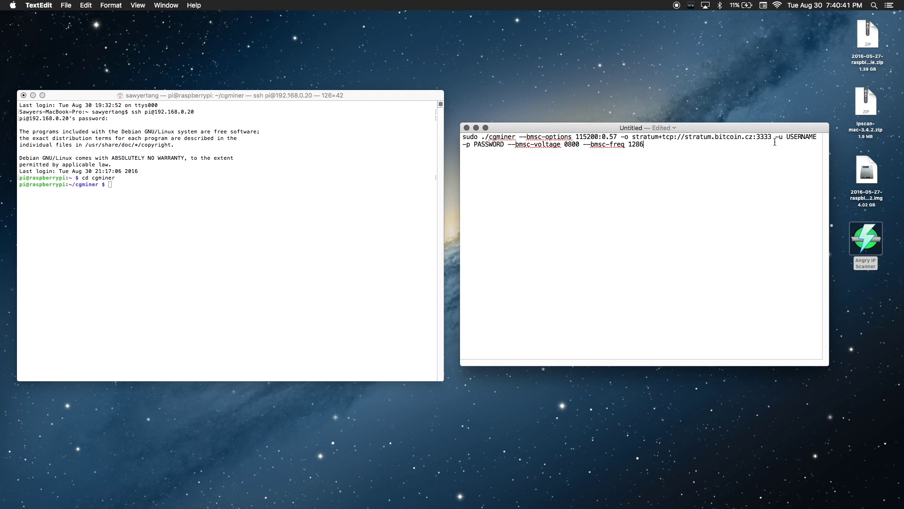
left_click_drag(785, 137, 818, 137)
type("T")
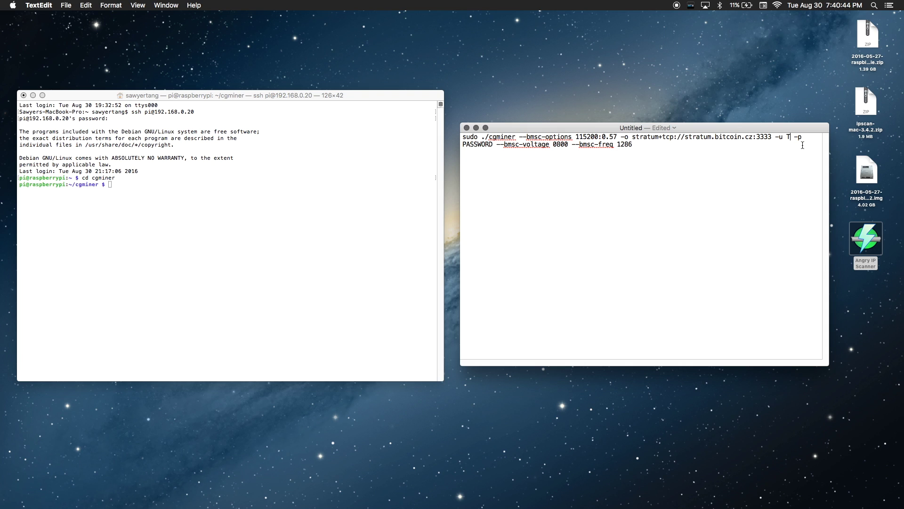
type("anger")
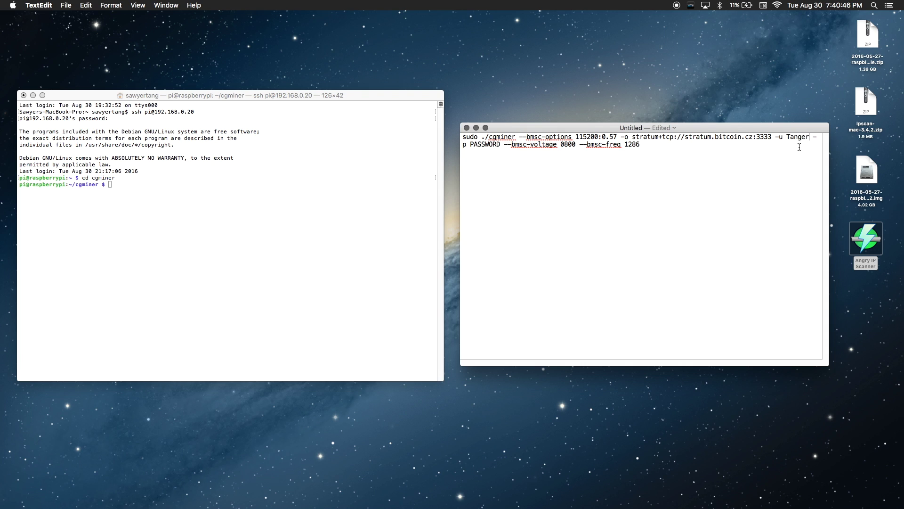
type("Blo")
type("ckChainC")
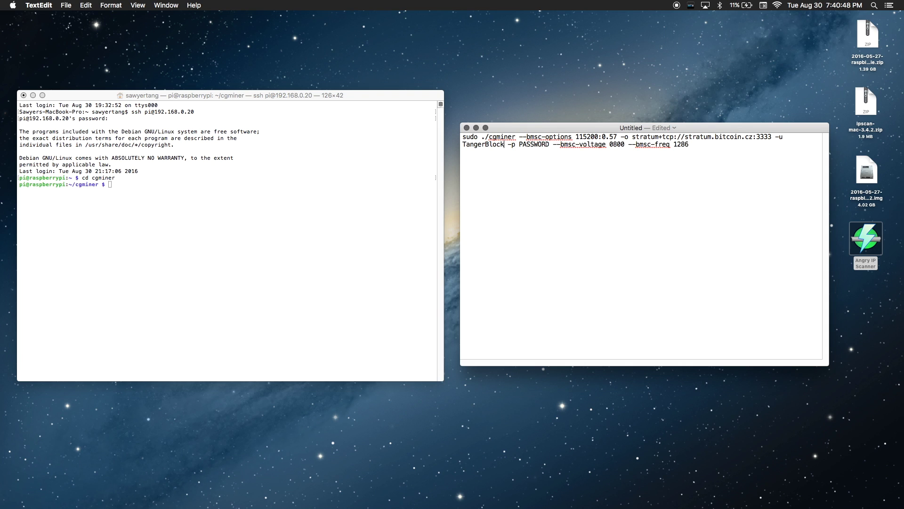
type("o")
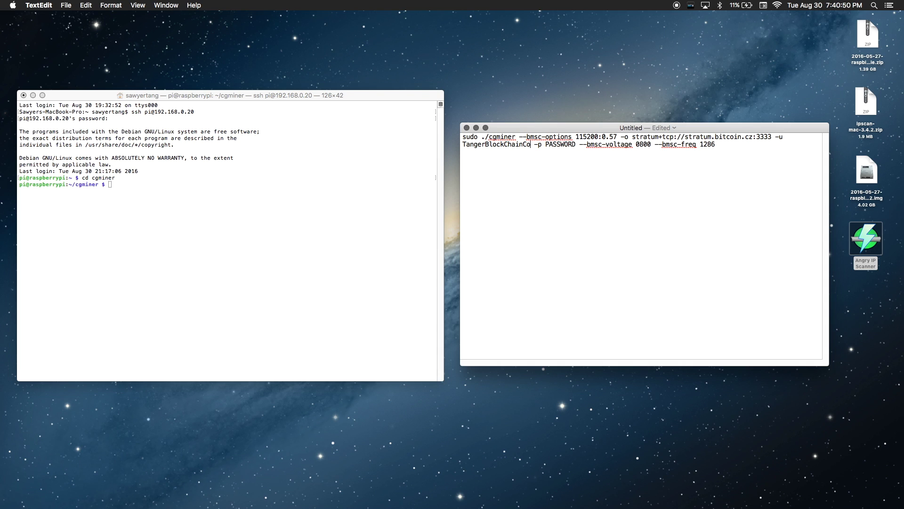
type(".")
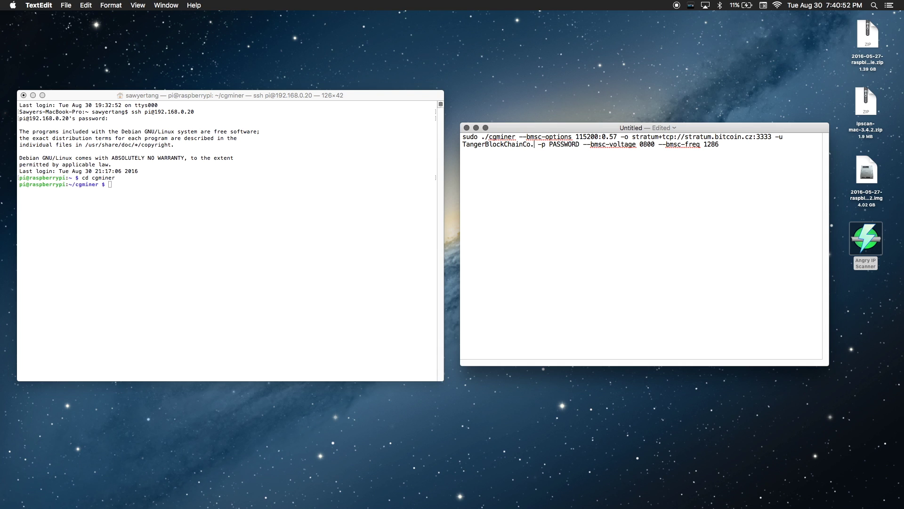
type("Slush3")
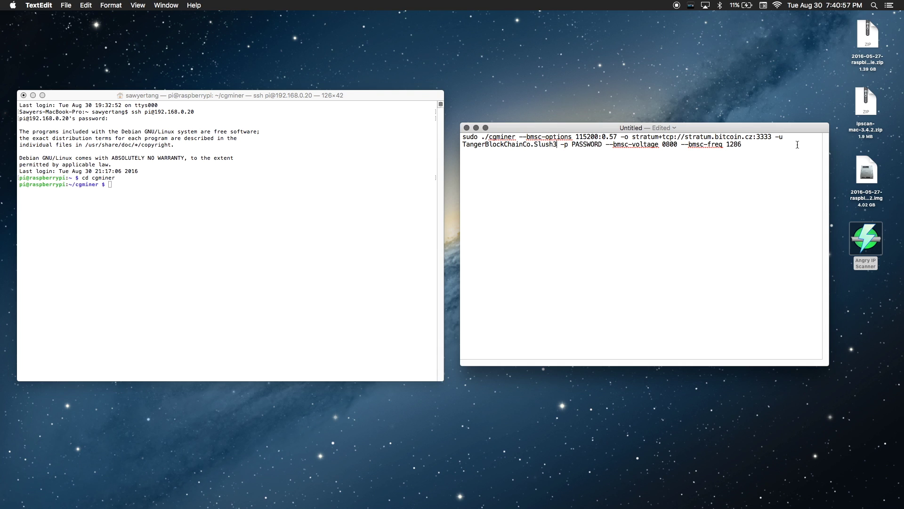
left_click_drag(602, 145, 572, 147)
type("any")
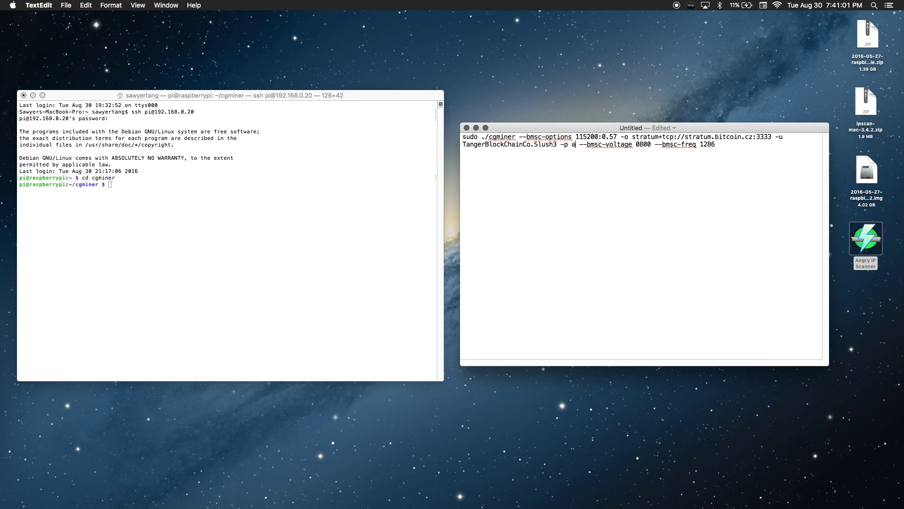
type("thing")
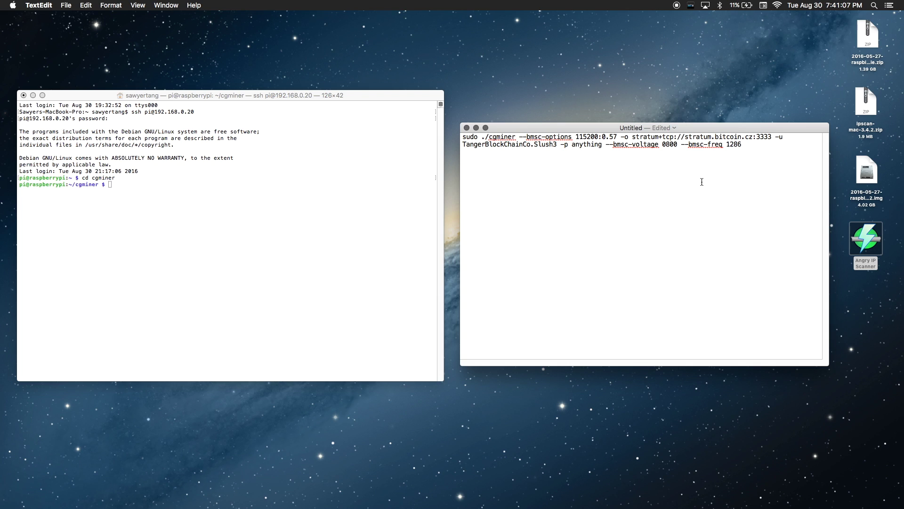
left_click_drag(752, 146, 462, 137)
Step: Paste the finished cgminer stratum.bitcoin.cz command into the Pi's shell and check the Accepted share lines
right_click(517, 141)
left_click(536, 179)
right_click(110, 184)
left_click(127, 196)
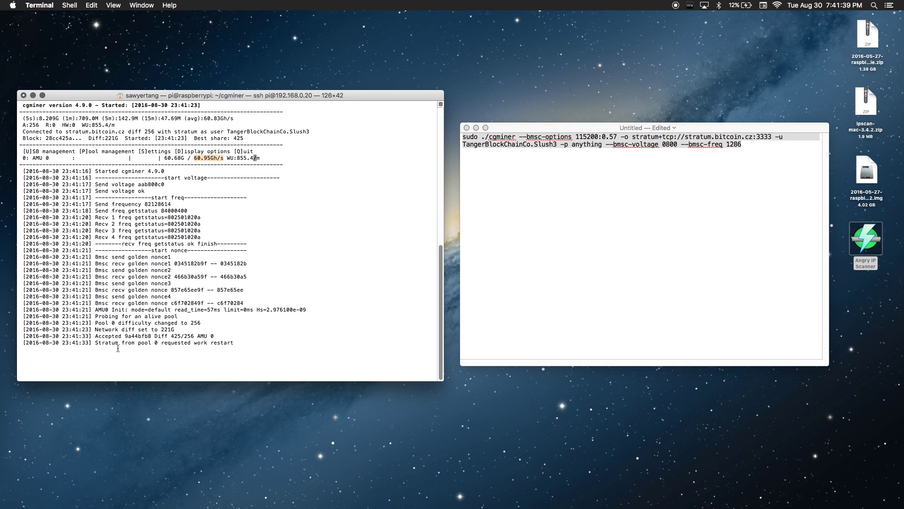
left_click_drag(98, 336, 118, 336)
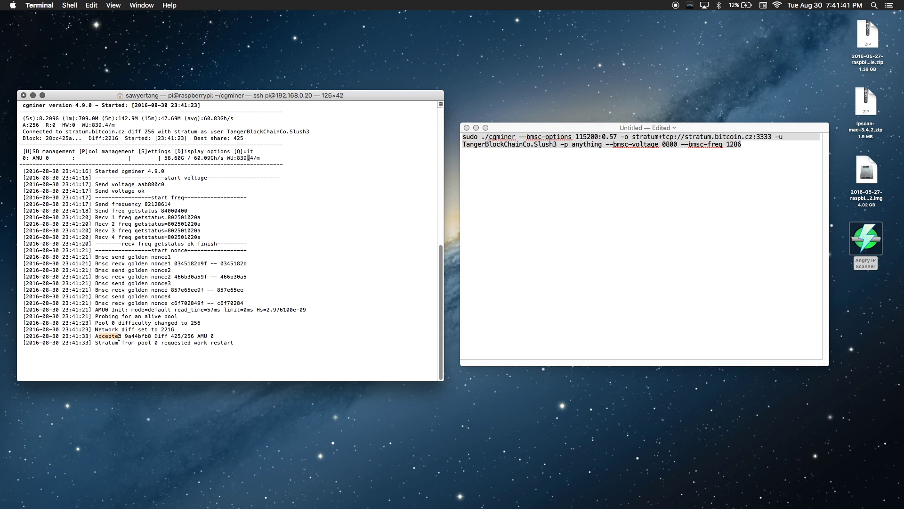
left_click(130, 346)
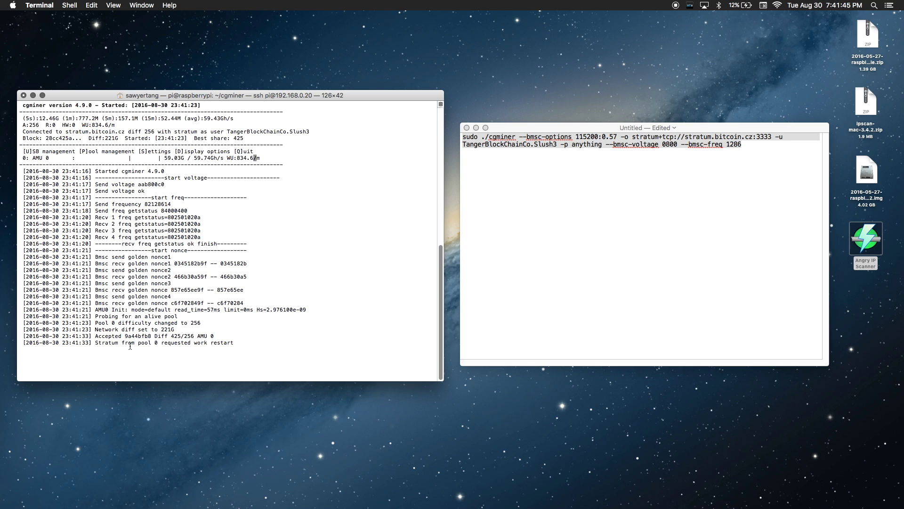